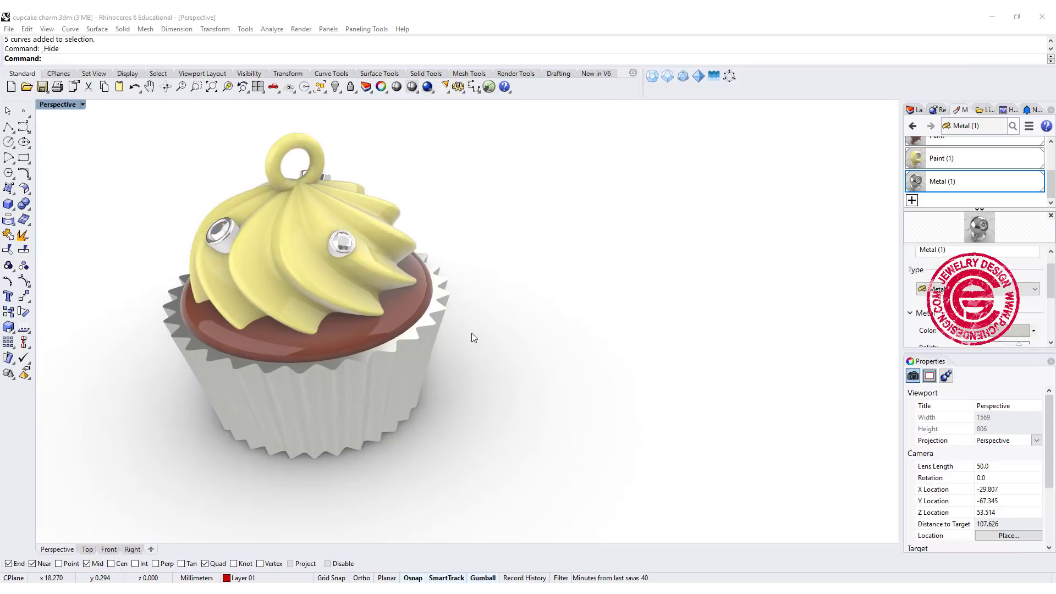
Step: Orbit the finished cupcake charm in Perspective to see its frosting, then pan the Front view
mouse_move(505, 385)
right_mouse_down()
mouse_move(507, 363)
mouse_move(542, 361)
mouse_move(503, 378)
mouse_move(502, 361)
mouse_move(506, 371)
right_mouse_up()
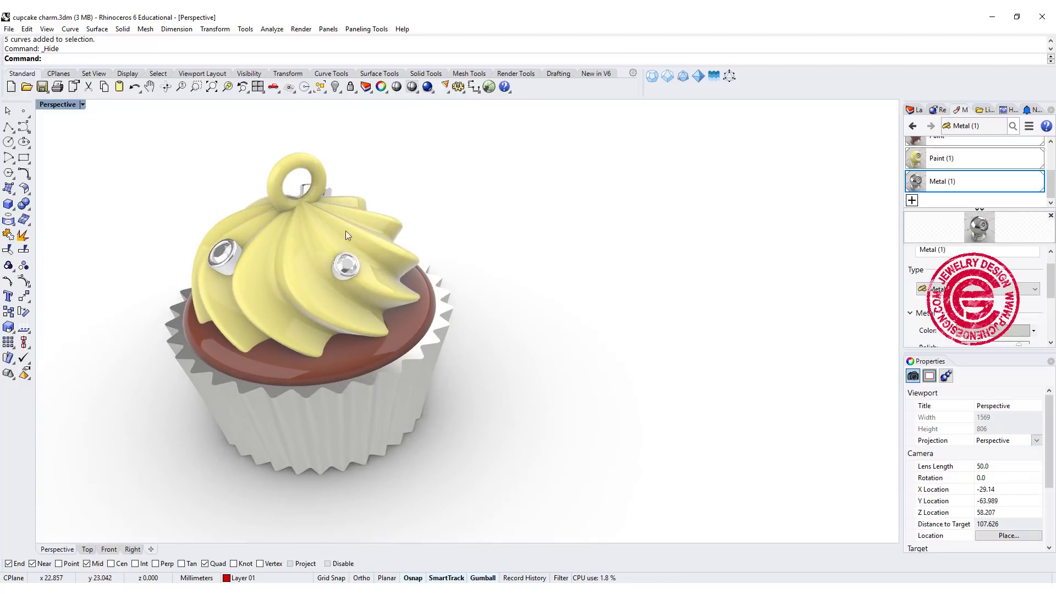
mouse_move(491, 315)
right_mouse_down()
mouse_move(497, 308)
mouse_move(486, 304)
right_mouse_up()
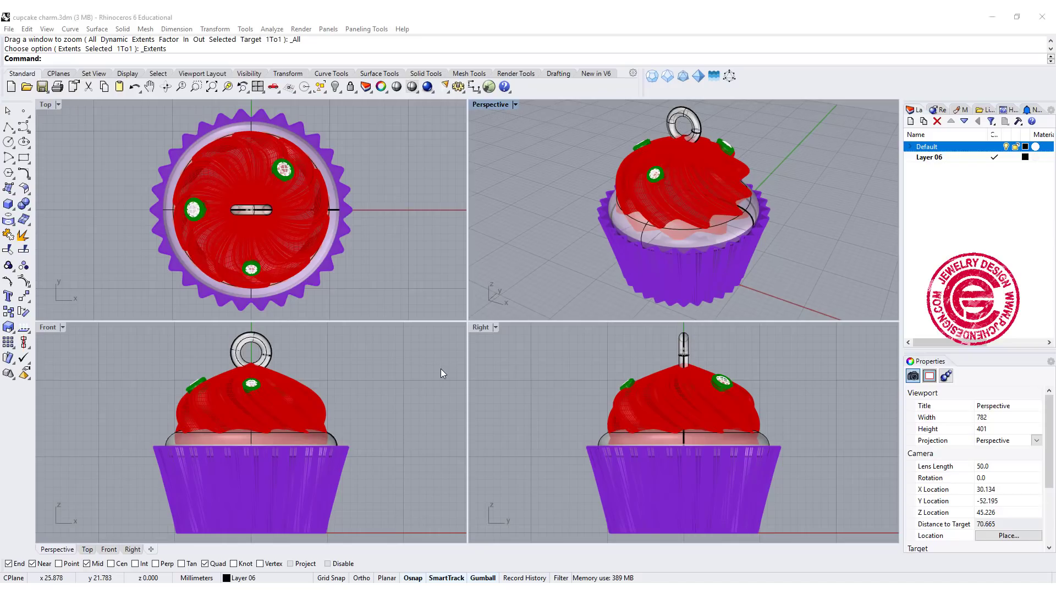
right_click_drag(391, 439, 348, 434)
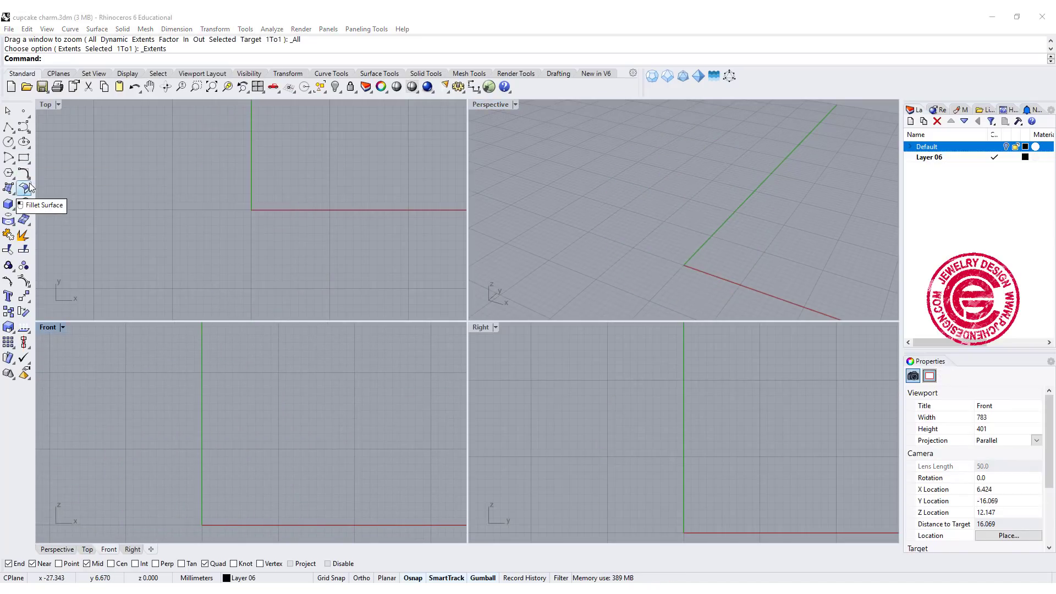
Step: Draw a 30-point star centred at the origin, then maximize the Top view
left_click(24, 175)
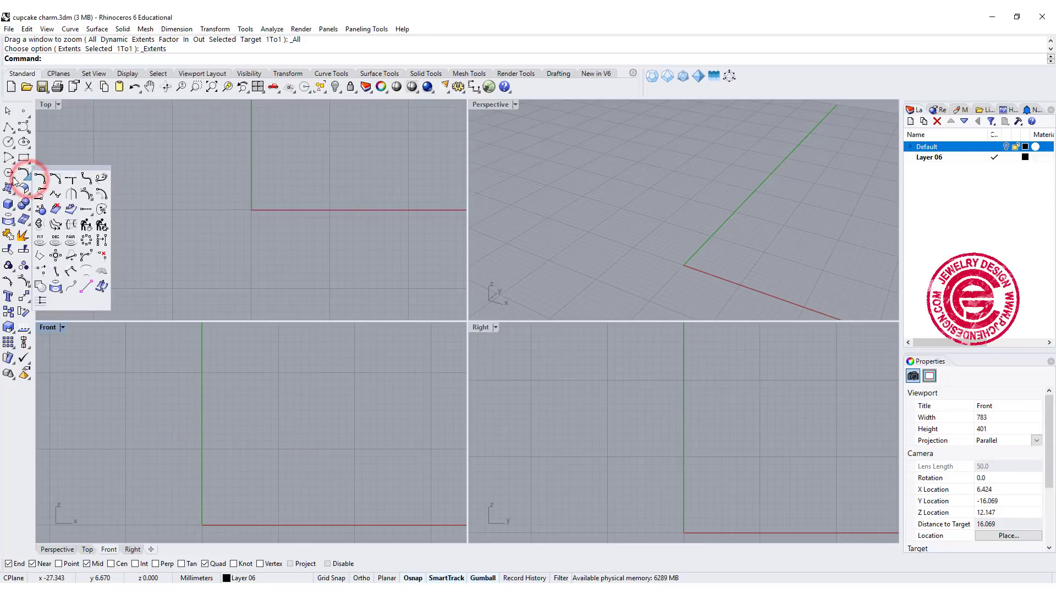
left_click(10, 175)
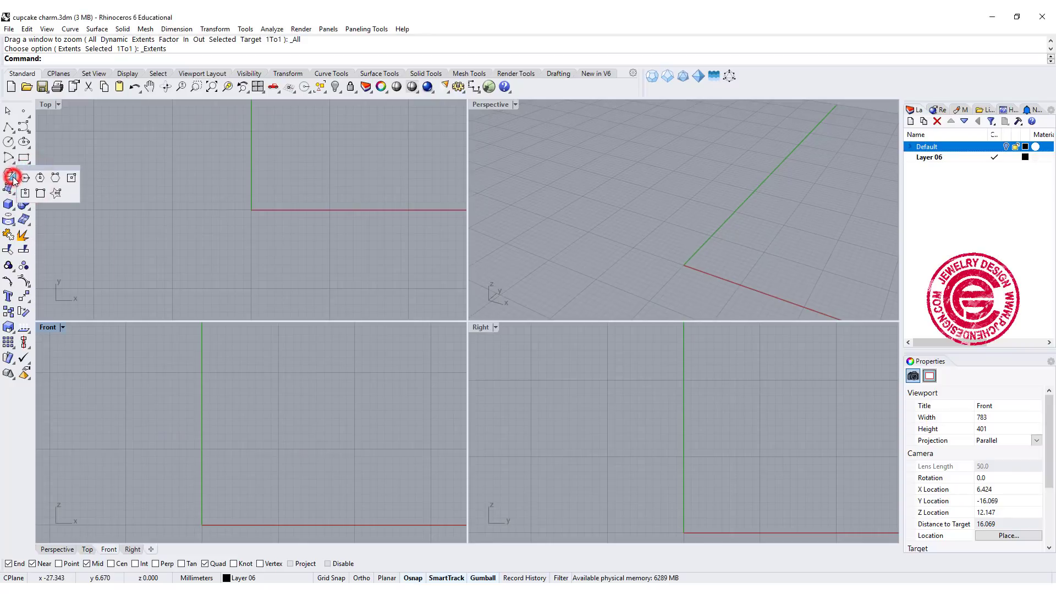
left_click(56, 194)
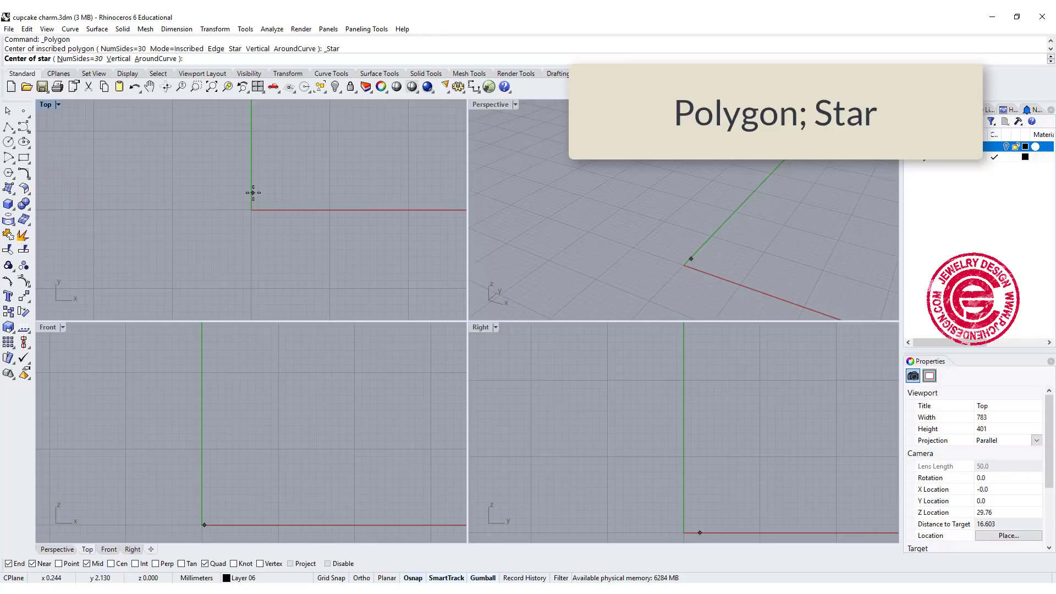
type("0")
key("Return")
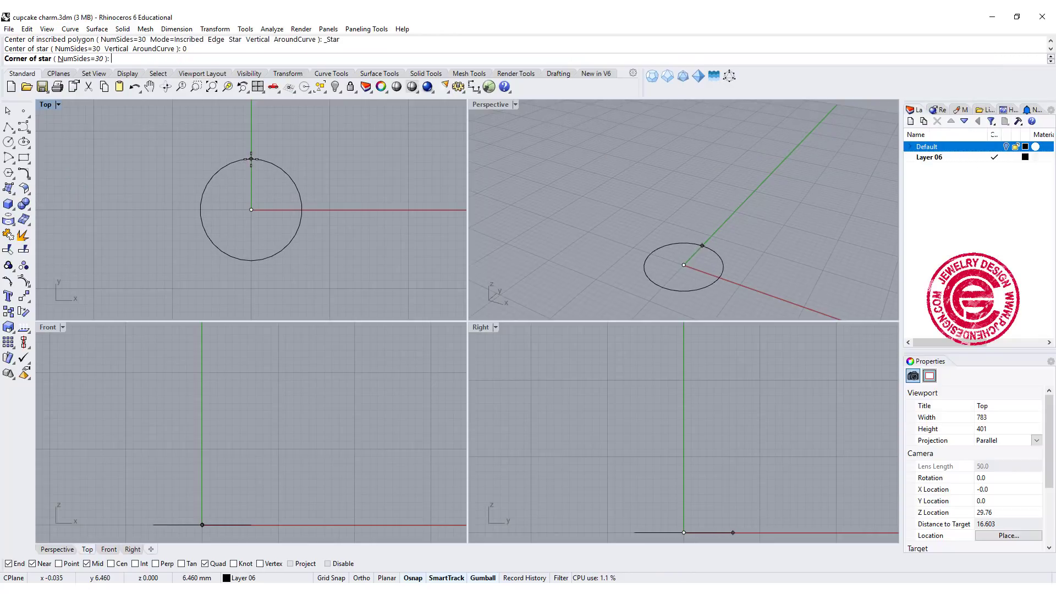
left_click(251, 164)
left_click(253, 166)
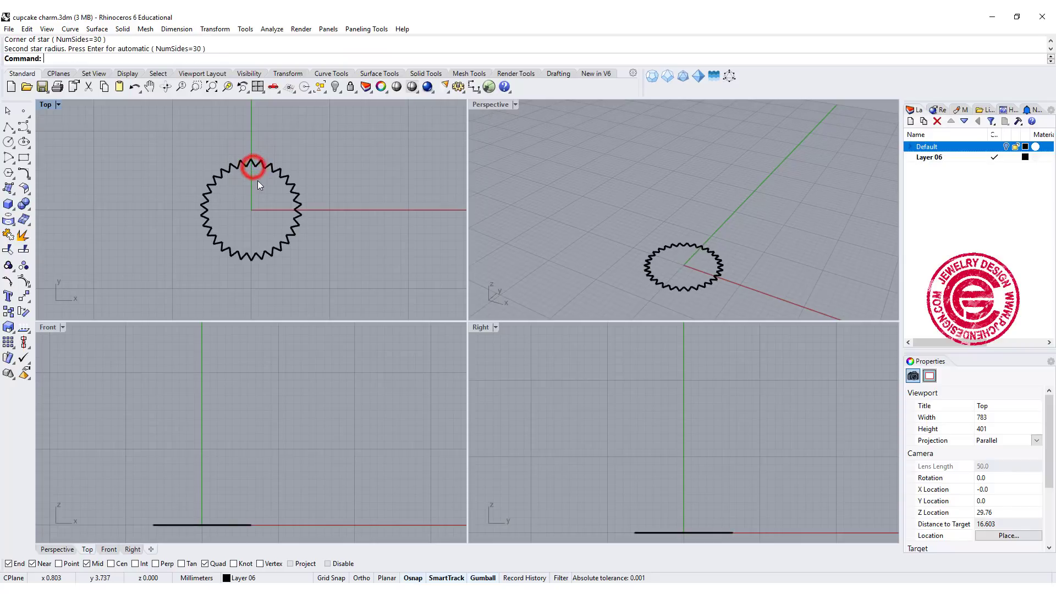
scroll(259, 179, "up", 4)
key("ctrl+m")
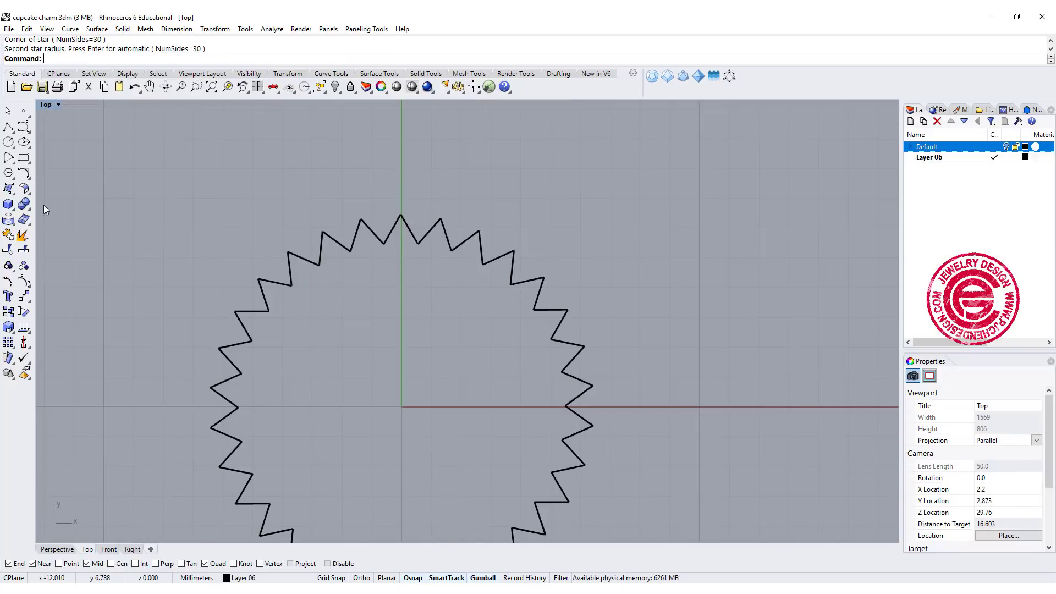
left_click(24, 174)
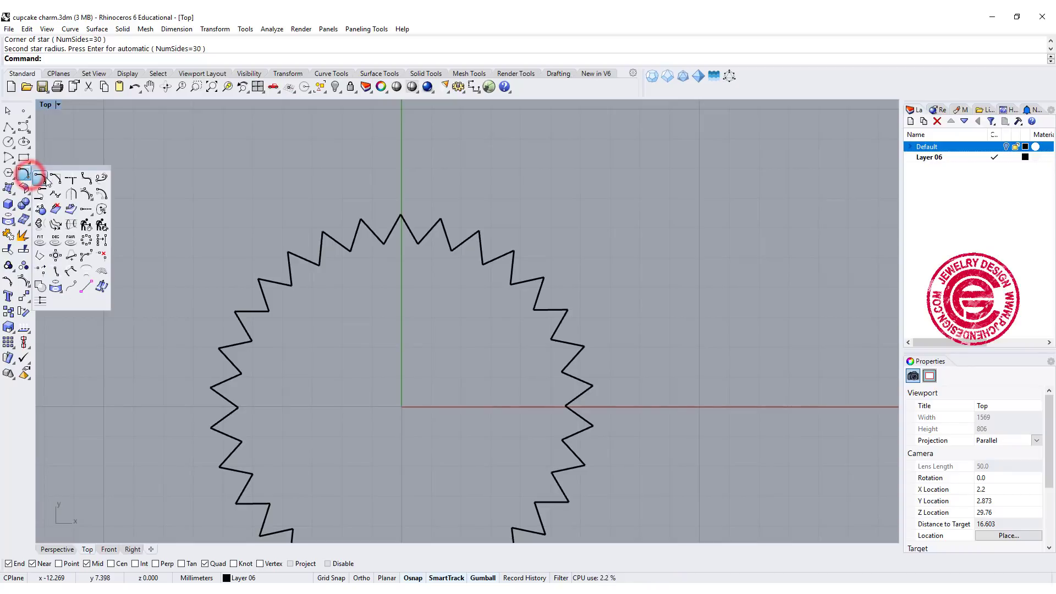
Step: Fillet all the star curve's corners with radius 0.15 using FilletCorners
left_click(86, 178)
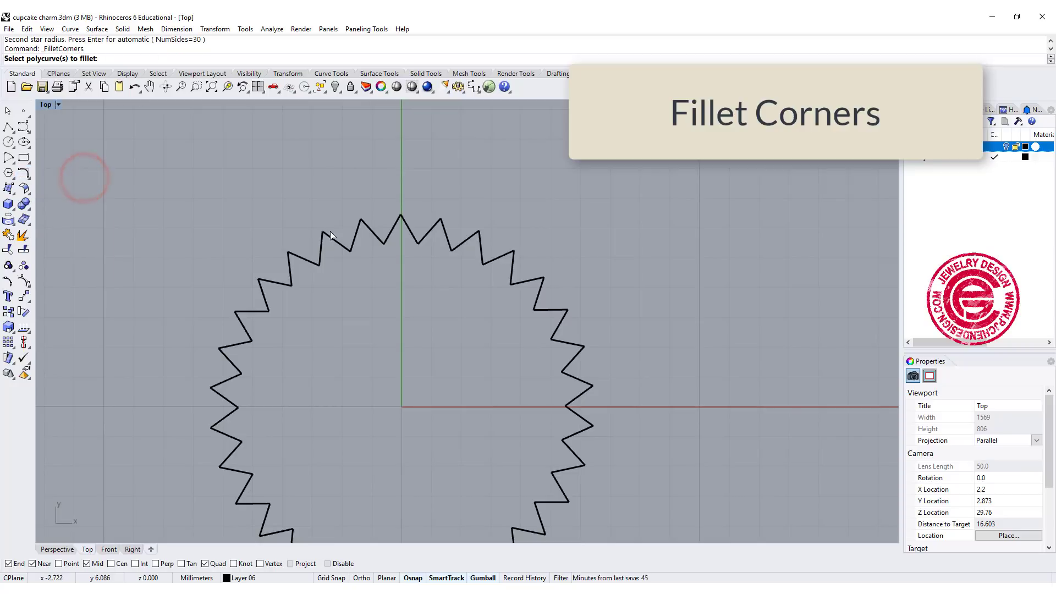
left_click(350, 248)
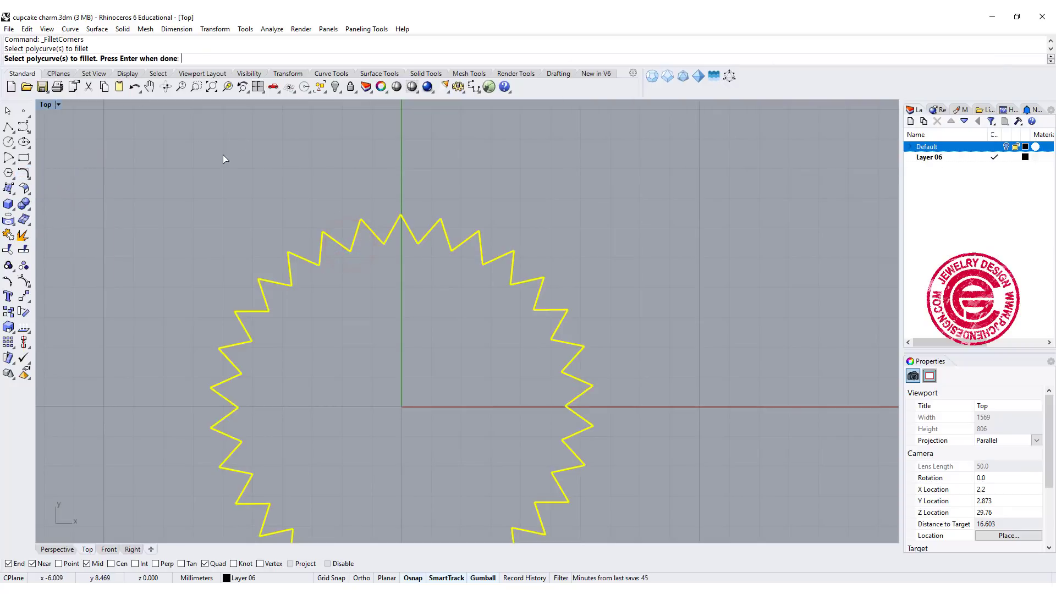
key("Return")
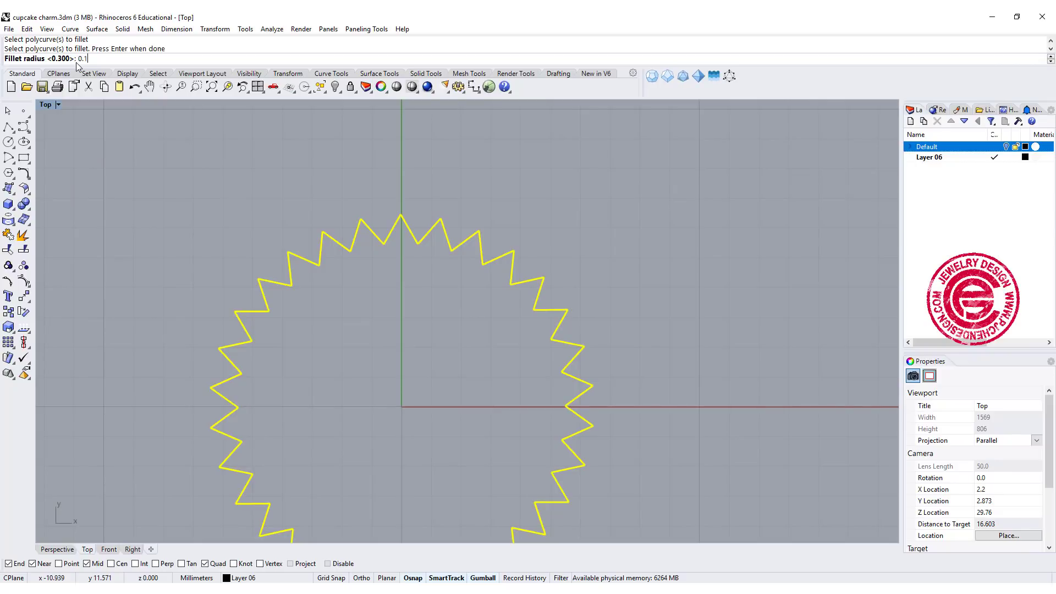
type("0.15")
key("Return")
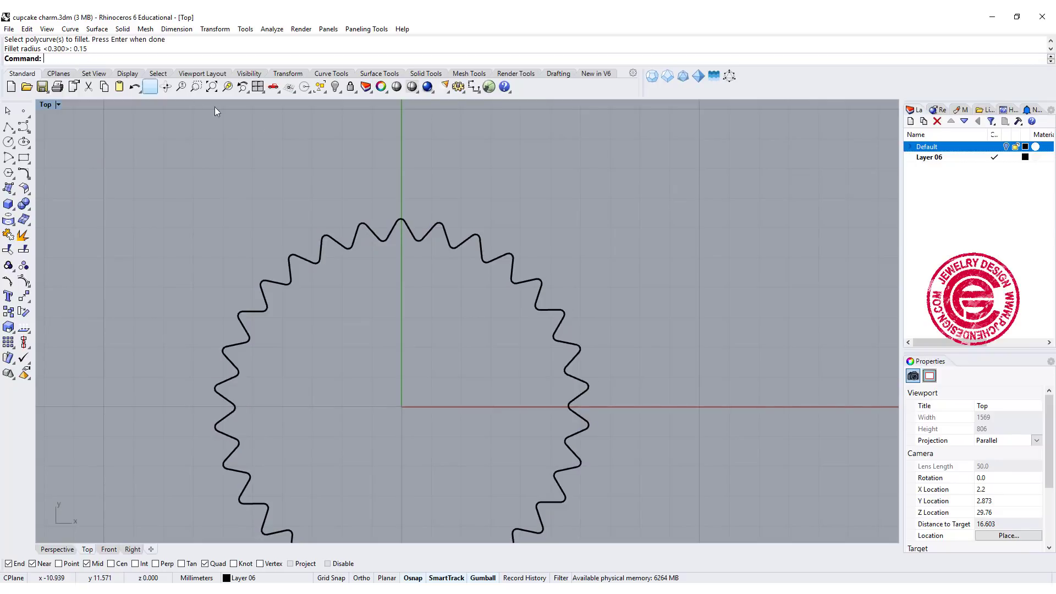
right_click_drag(430, 270, 410, 228)
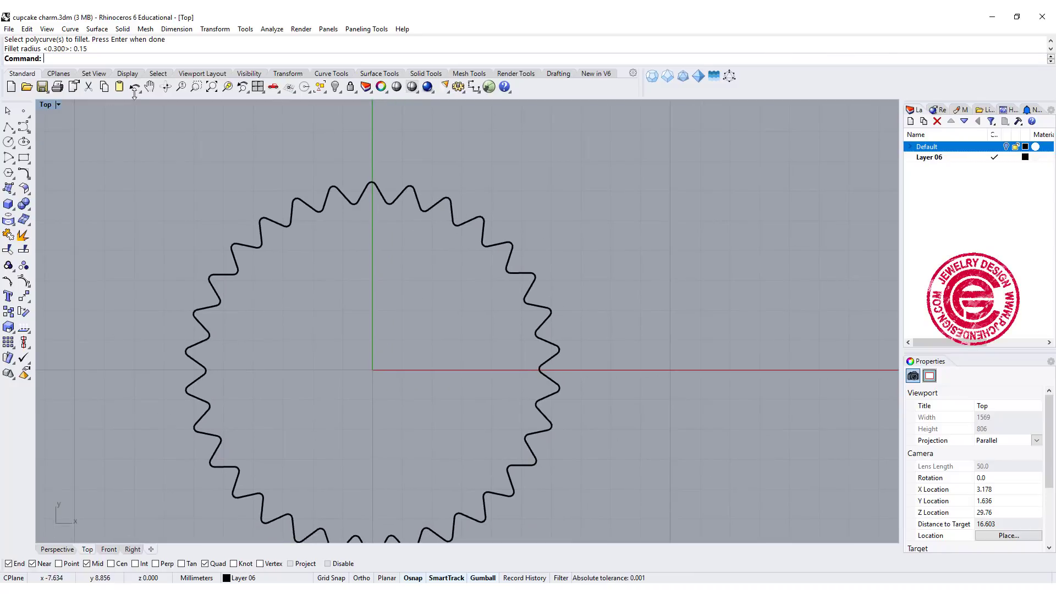
Step: Gumball-copy the wavy outline straight up and scale the raised copy larger
double_click(42, 105)
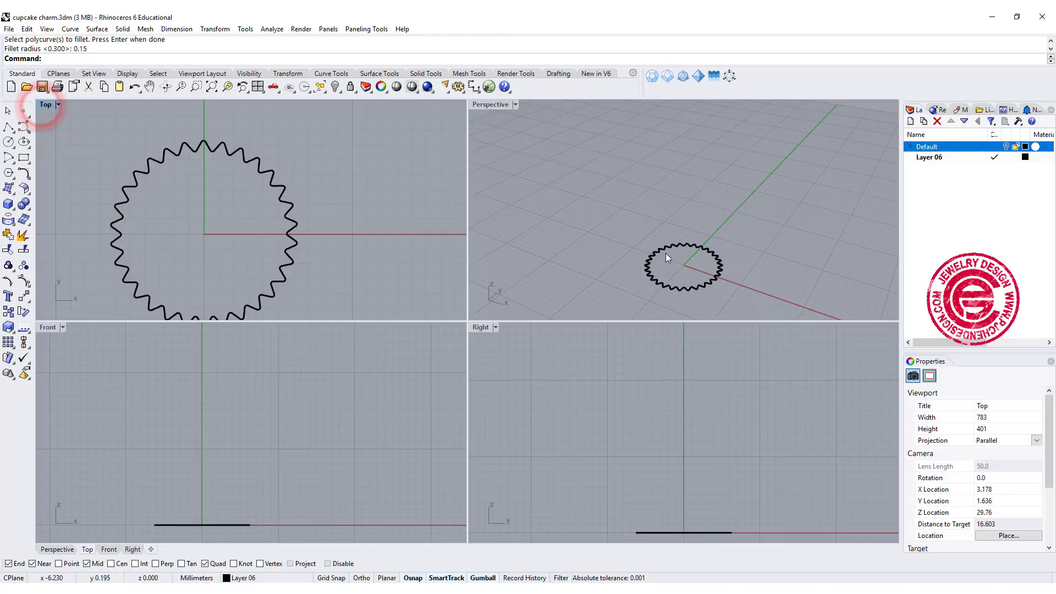
left_click(681, 245)
scroll(681, 245, "up", 2)
left_click(673, 302)
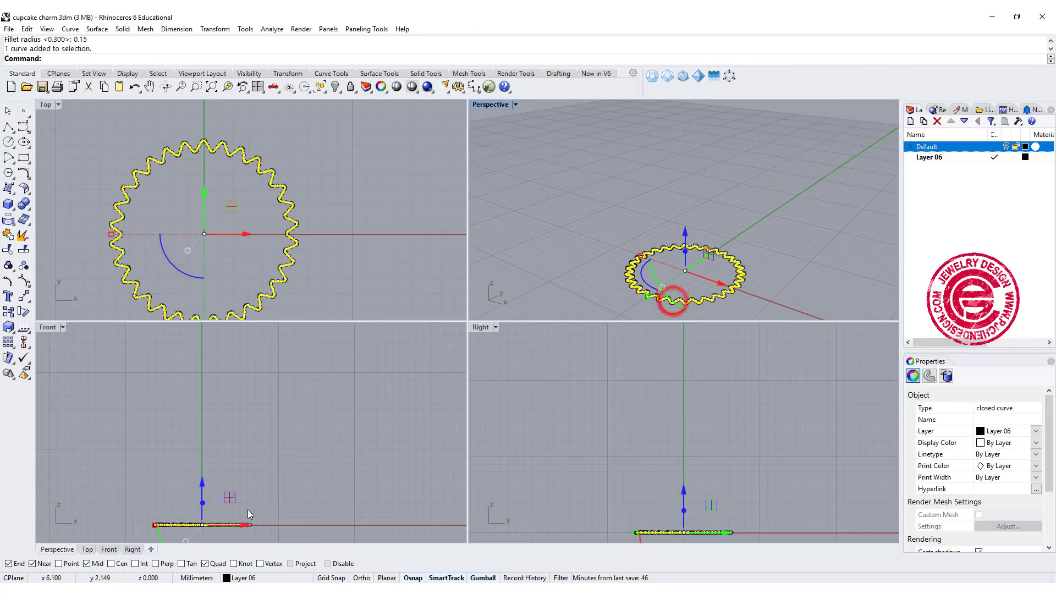
left_click_drag(202, 489, 214, 427)
key("alt")
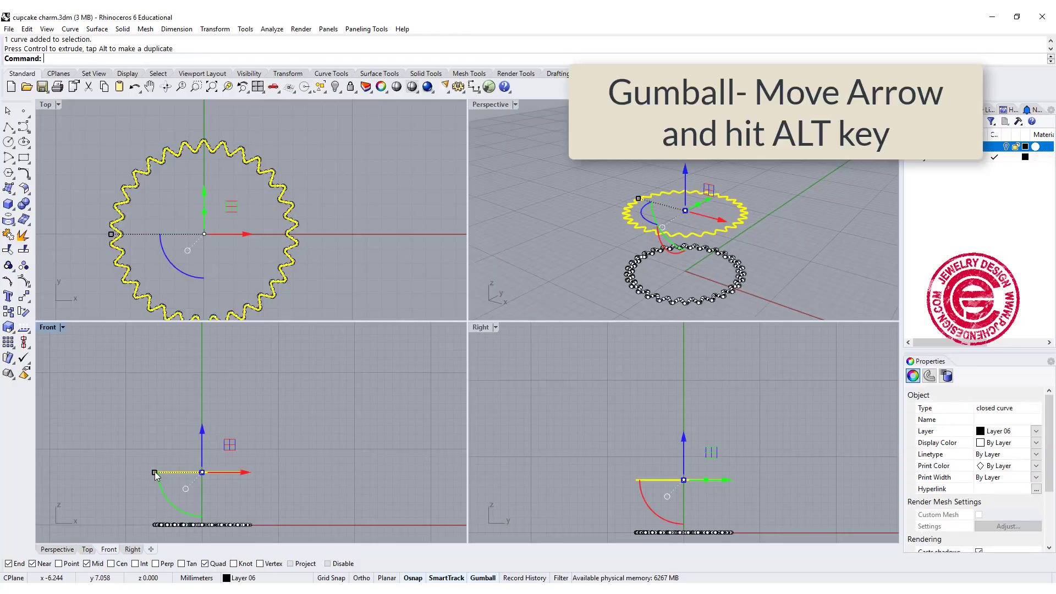
left_click_drag(155, 473, 144, 474)
left_click(603, 187)
right_click_drag(603, 187, 740, 273)
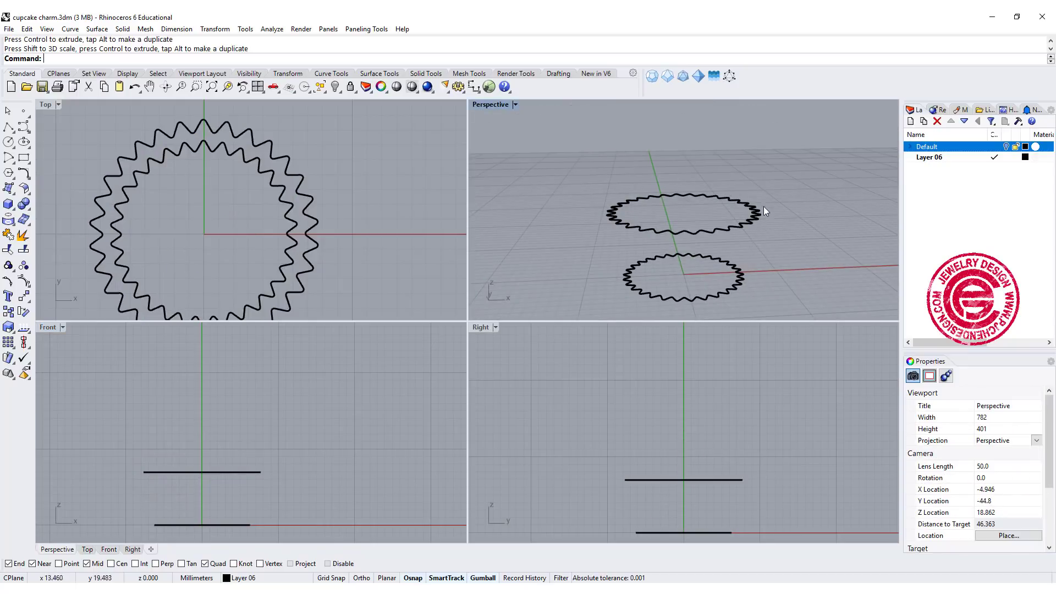
double_click(493, 104)
left_click(9, 189)
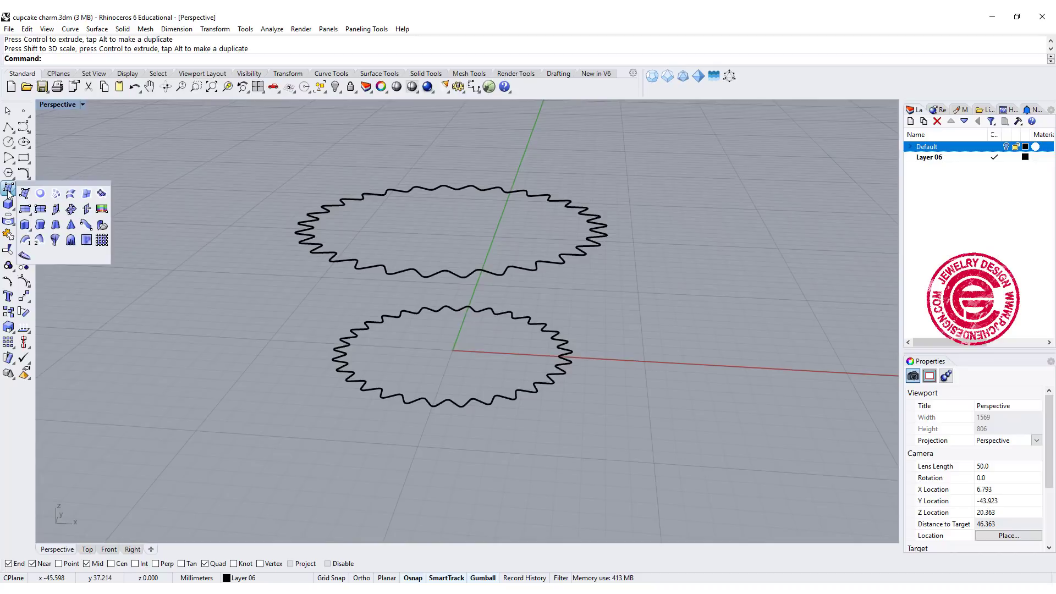
Step: Loft the lower and upper wavy curves into a fluted wall with aligned seams
left_click(67, 196)
left_click(457, 408)
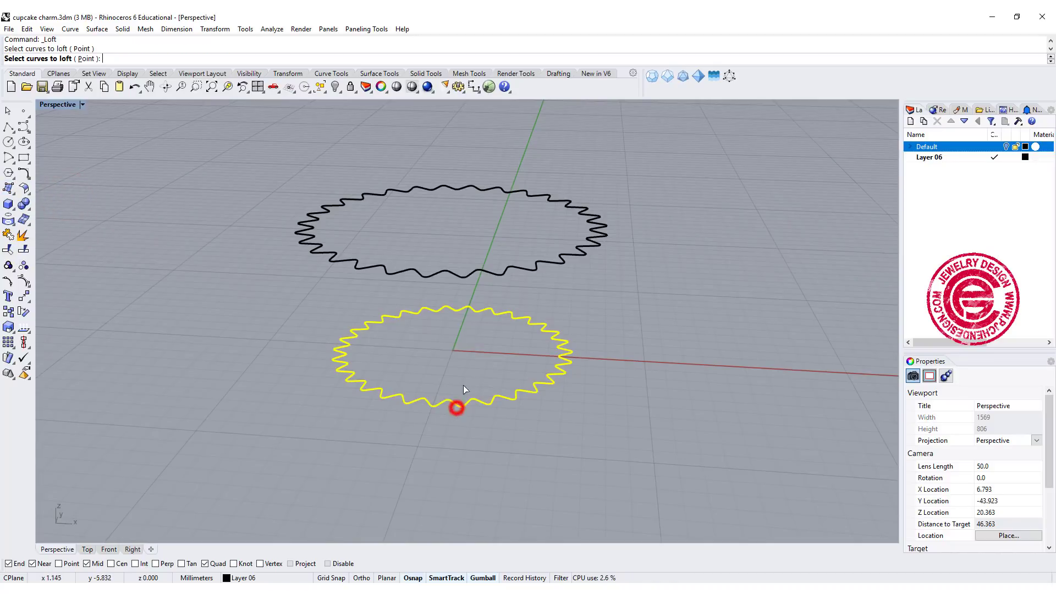
left_click(493, 271)
right_click(496, 275)
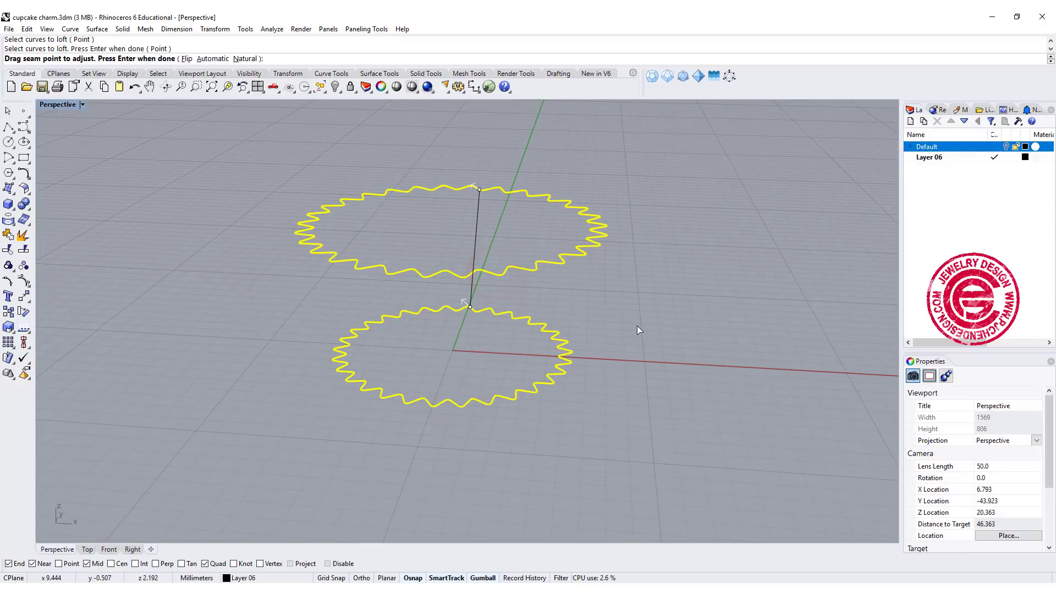
right_click_drag(637, 326, 537, 368)
left_click_drag(537, 368, 547, 378)
right_click_drag(637, 443, 587, 424)
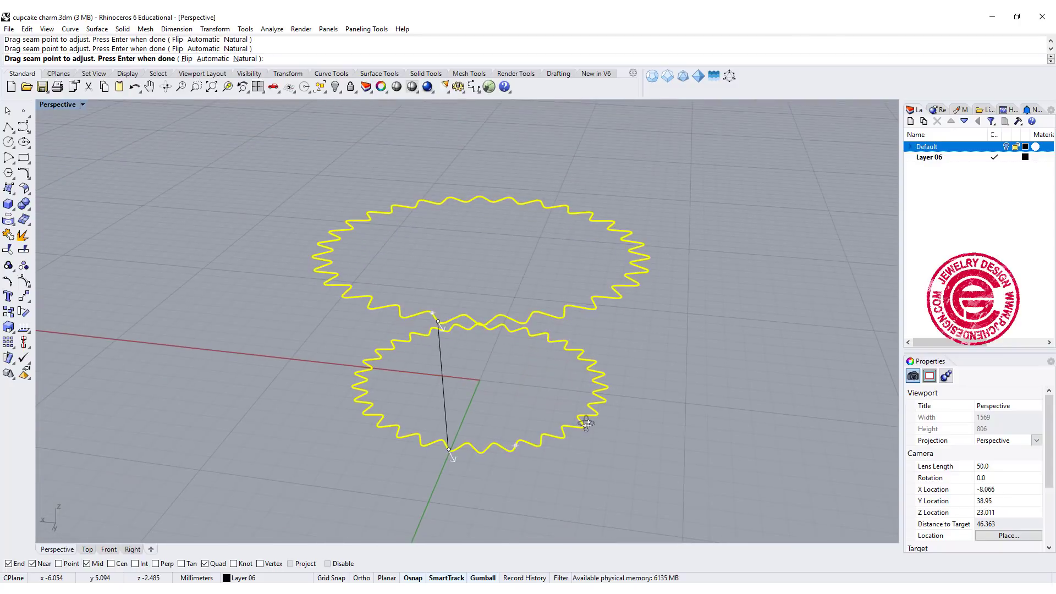
right_click(682, 368)
left_click(753, 314)
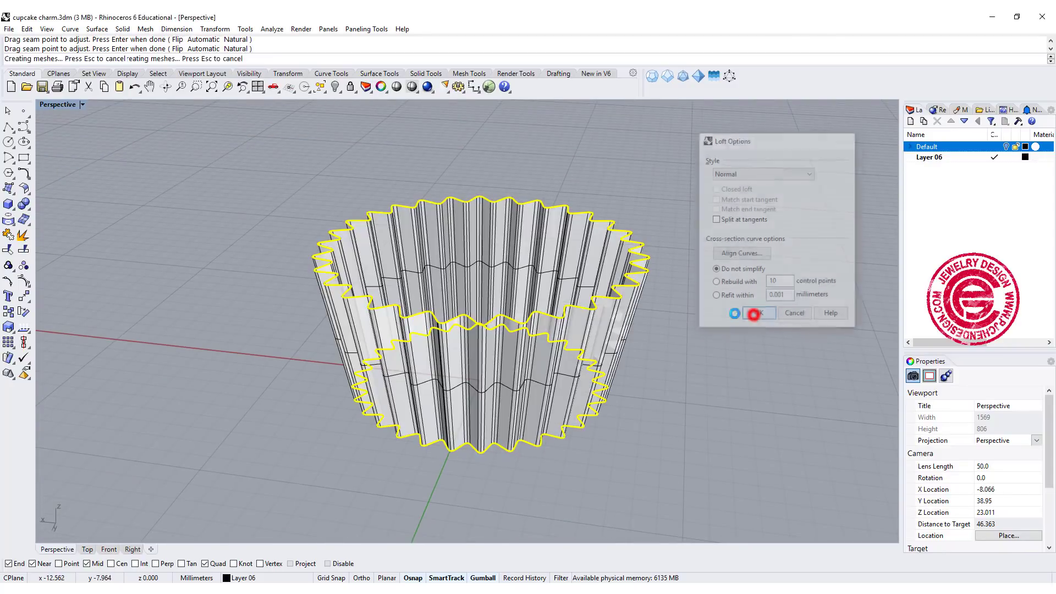
right_click_drag(754, 312, 563, 272)
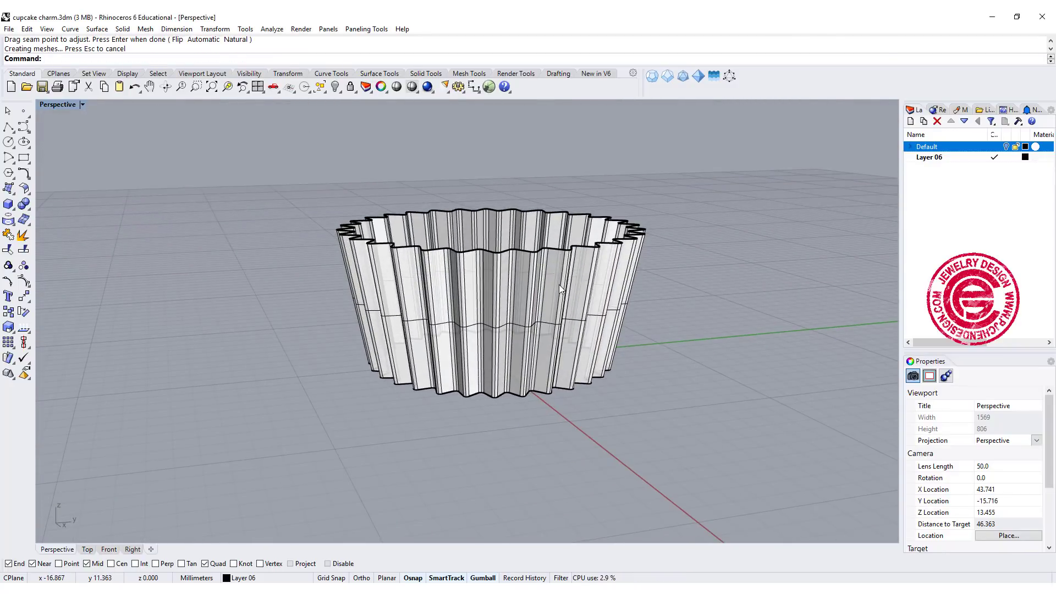
Step: Cap both open ends of the lofted wrapper into a closed polysurface
left_click(559, 285)
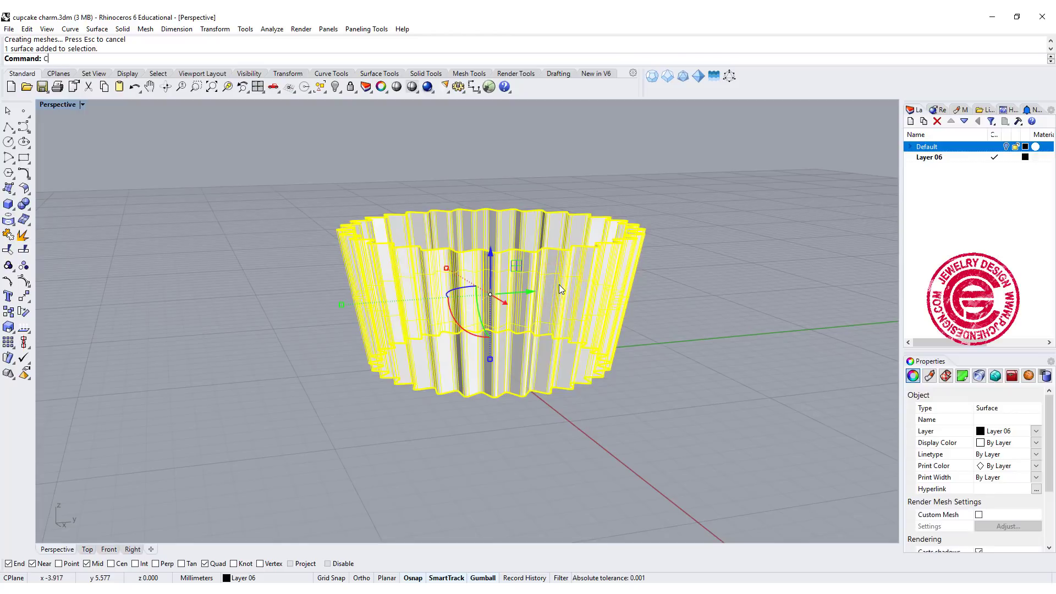
key("Return")
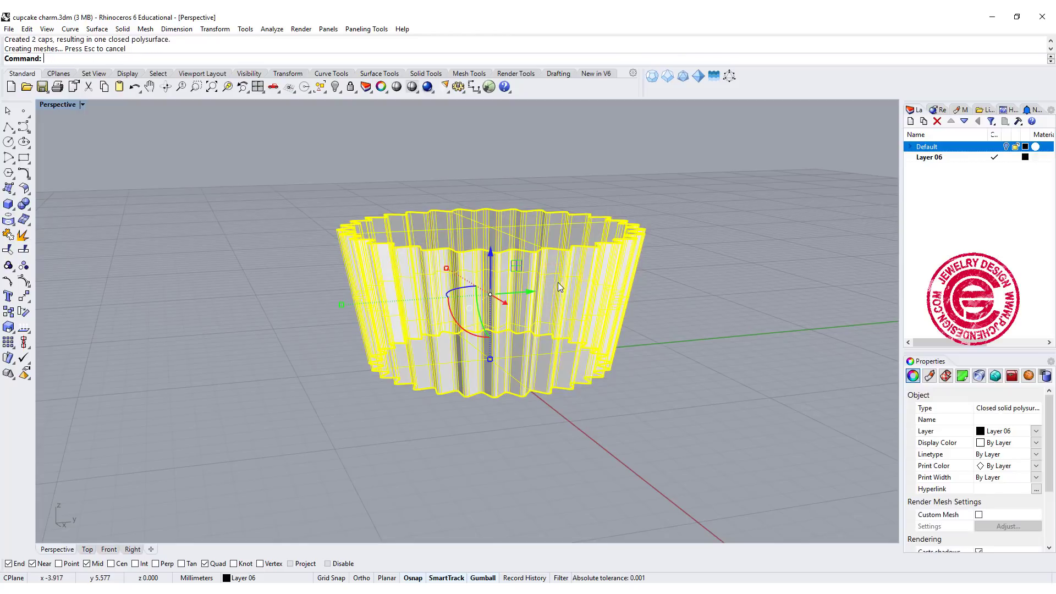
left_click(709, 253)
right_click_drag(710, 253, 389, 269)
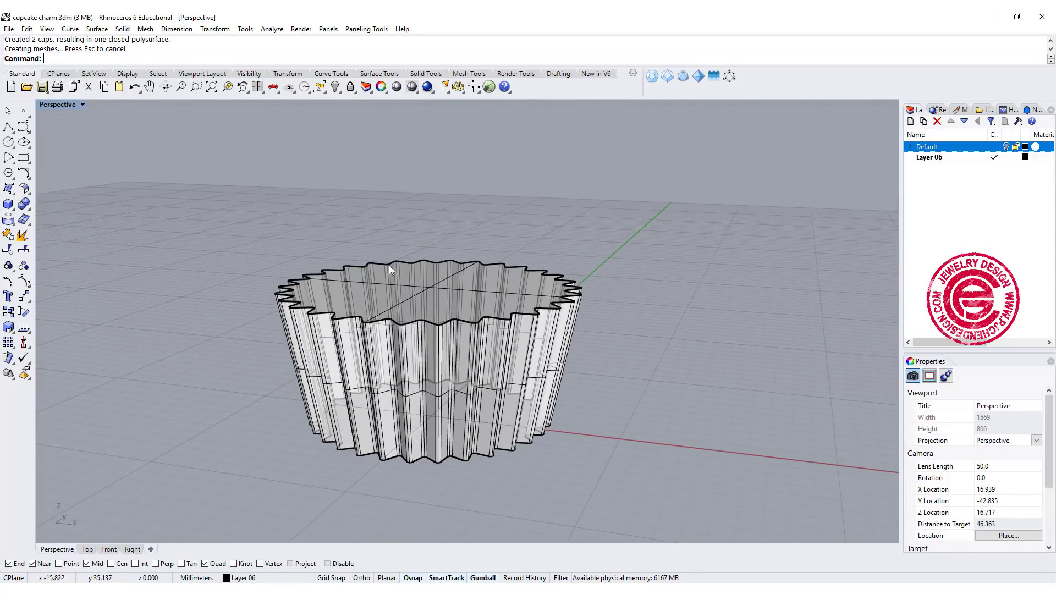
Step: In the maximized Front view, draw a curve from the centre axis down to the wrapper's top rim
double_click(58, 105)
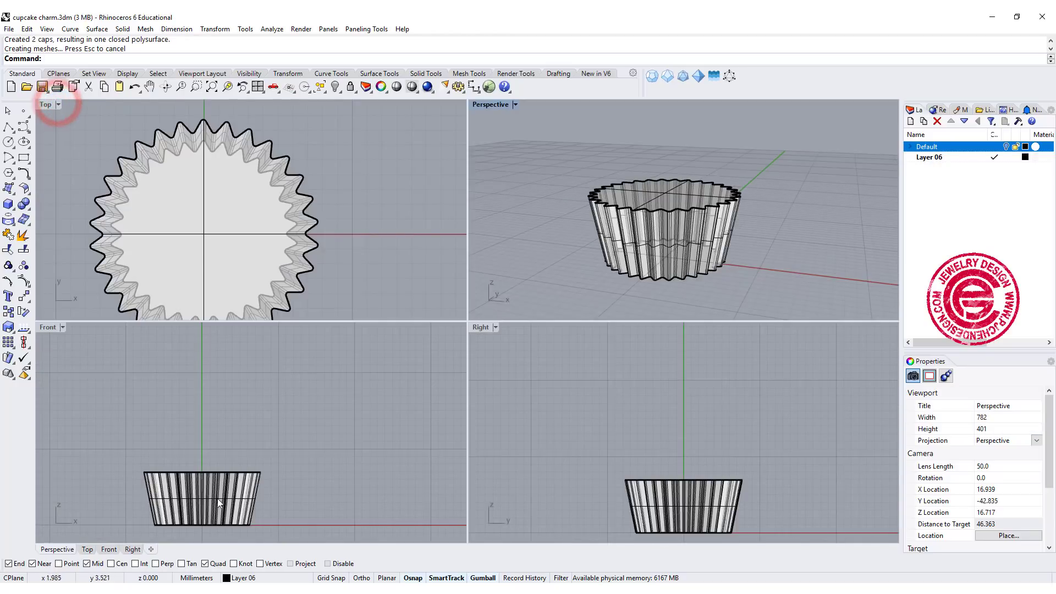
scroll(217, 479, "up", 4)
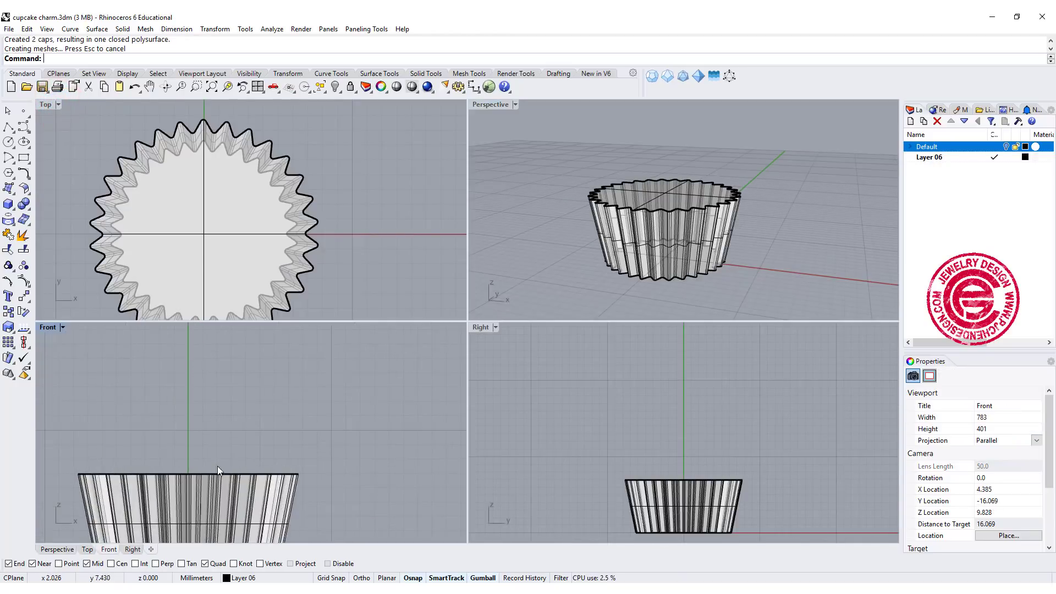
double_click(44, 327)
right_click_drag(429, 318, 352, 234)
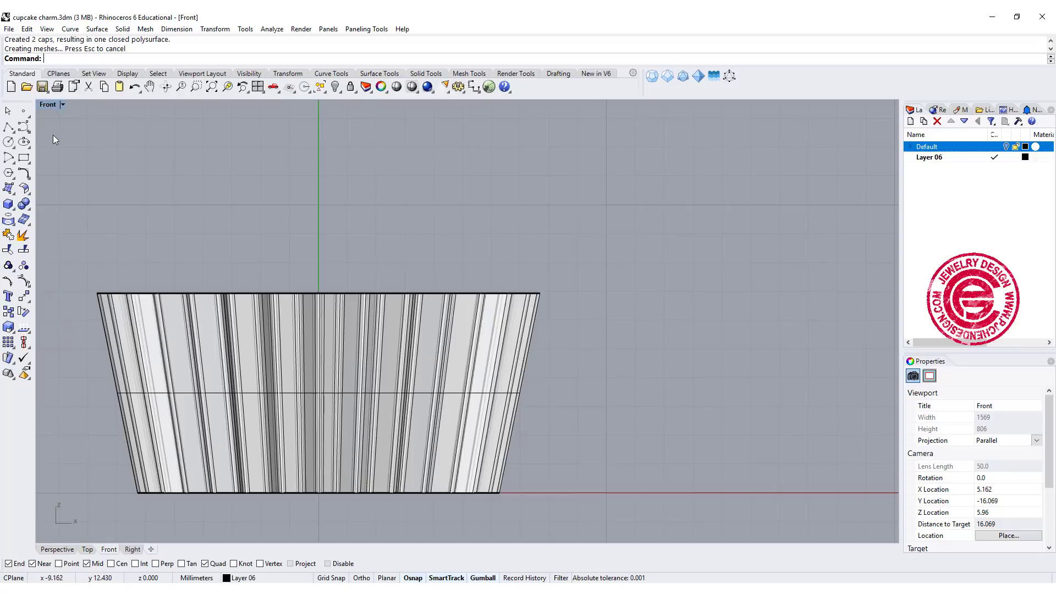
left_click(25, 128)
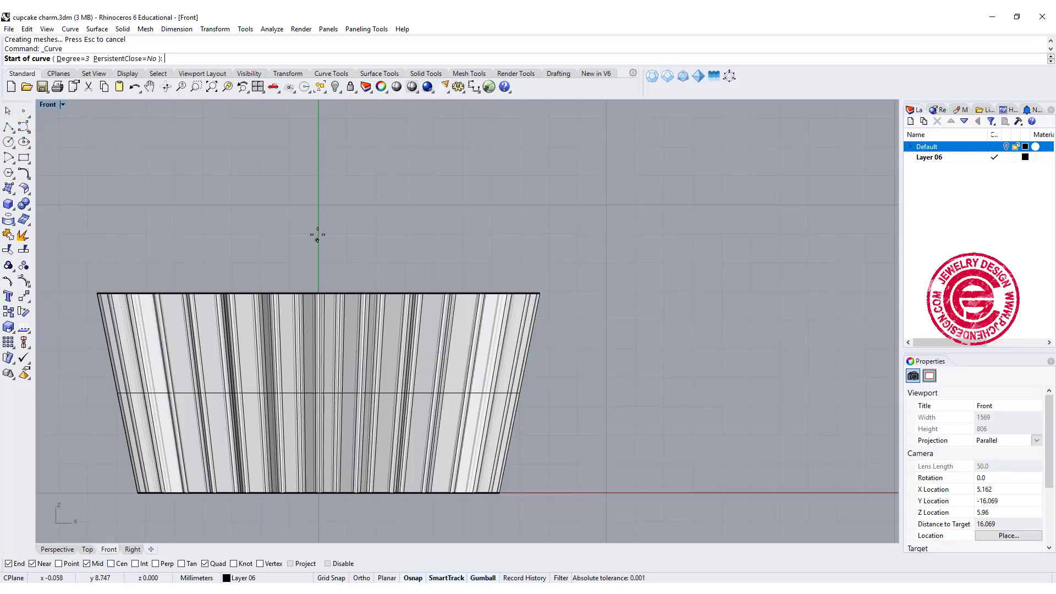
left_click(333, 579)
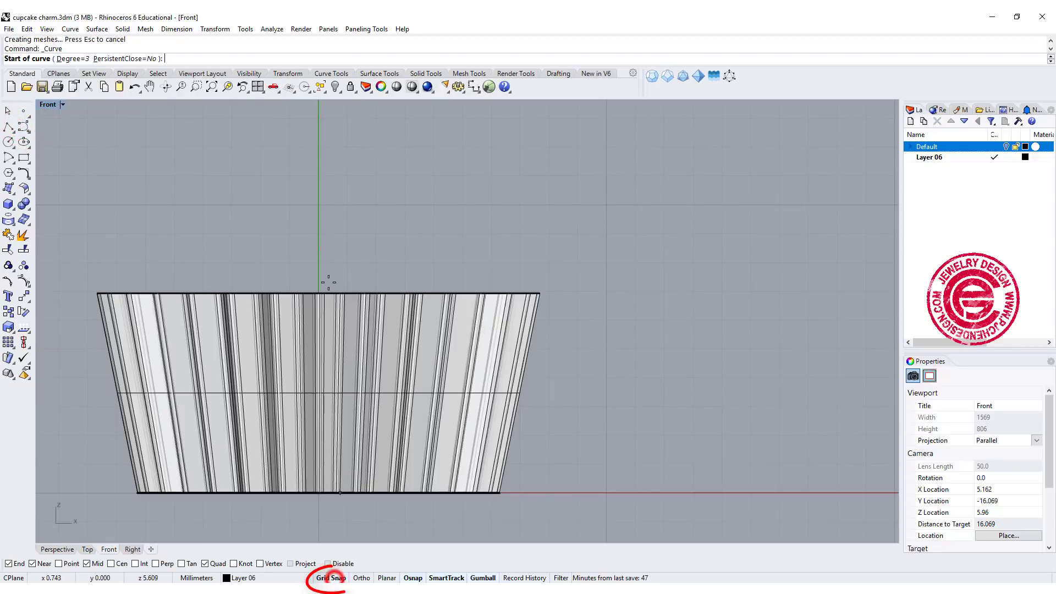
left_click(319, 234)
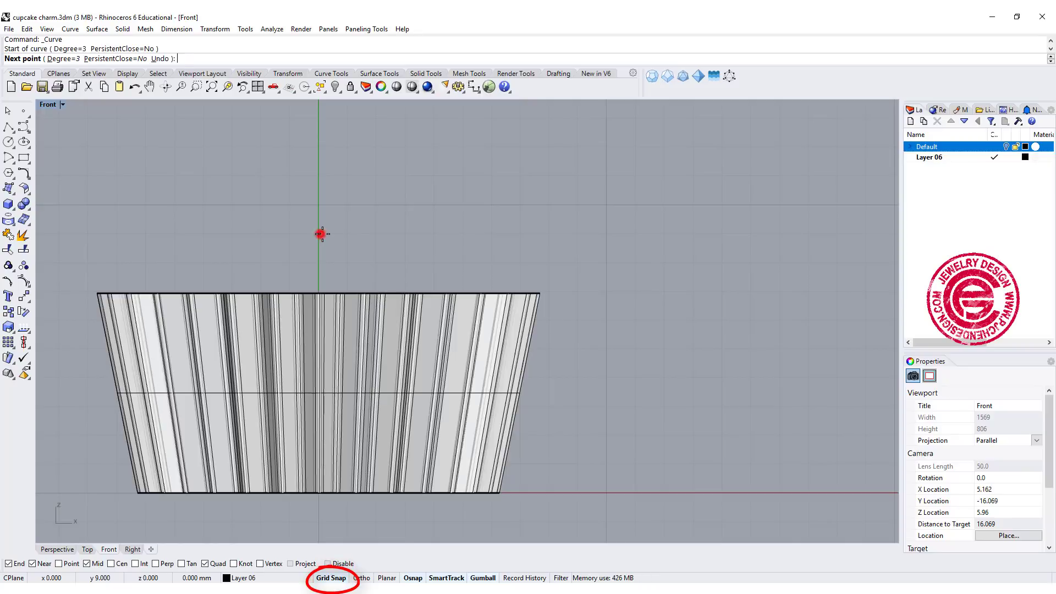
left_click(345, 578)
left_click(474, 227)
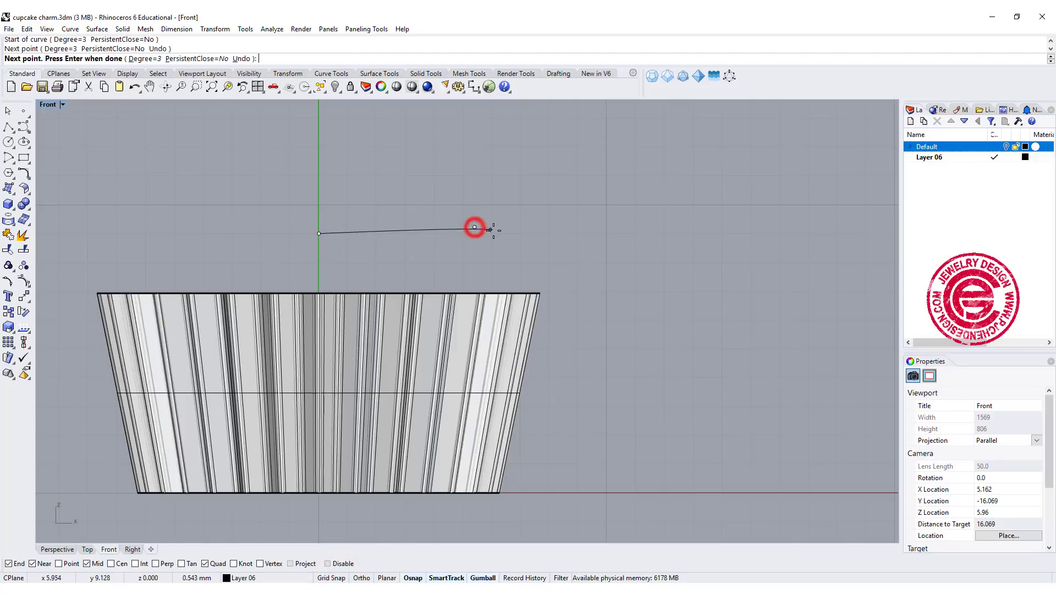
left_click(514, 242)
left_click(520, 270)
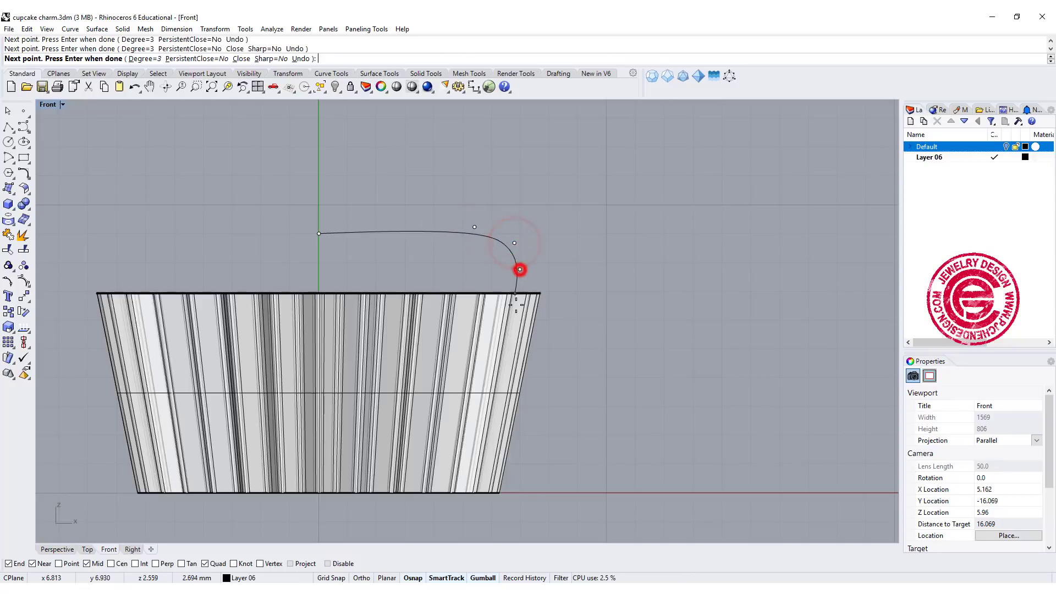
left_click(507, 311)
key("Return")
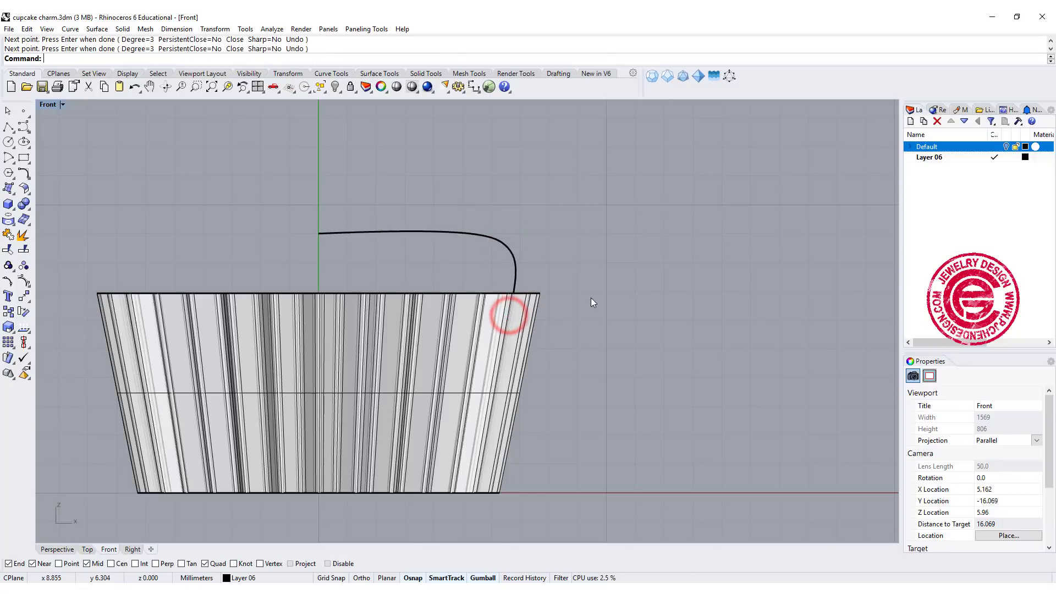
Step: Move three of the curve's control points to reshape it into a dome profile
left_click(444, 238)
key("F10")
left_click_drag(443, 191, 576, 279)
left_click_drag(526, 216, 526, 226)
left_click(584, 236)
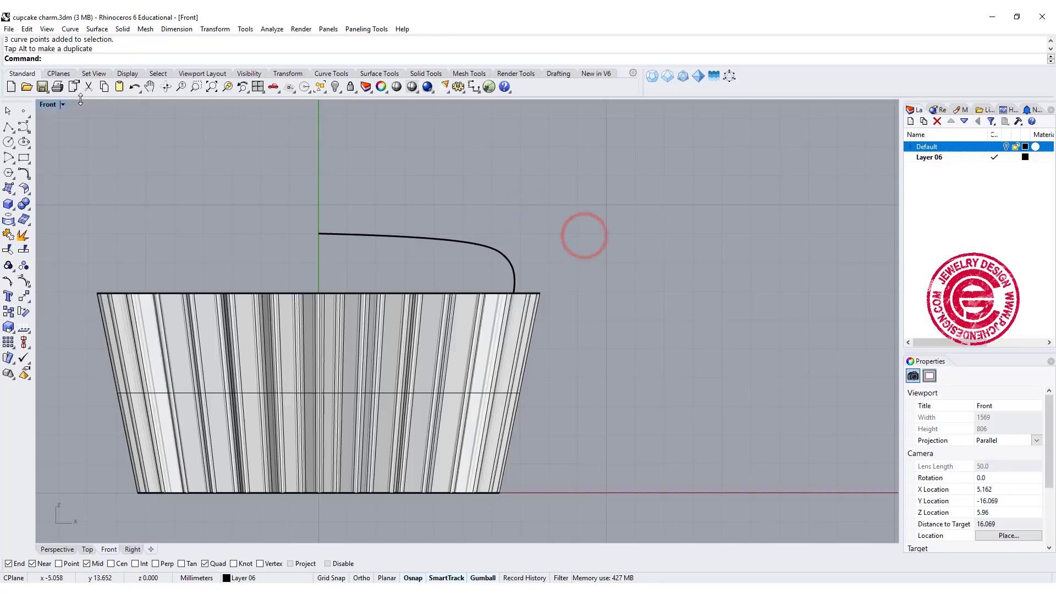
double_click(49, 105)
right_click_drag(687, 215, 608, 292)
scroll(298, 241, "up", 2)
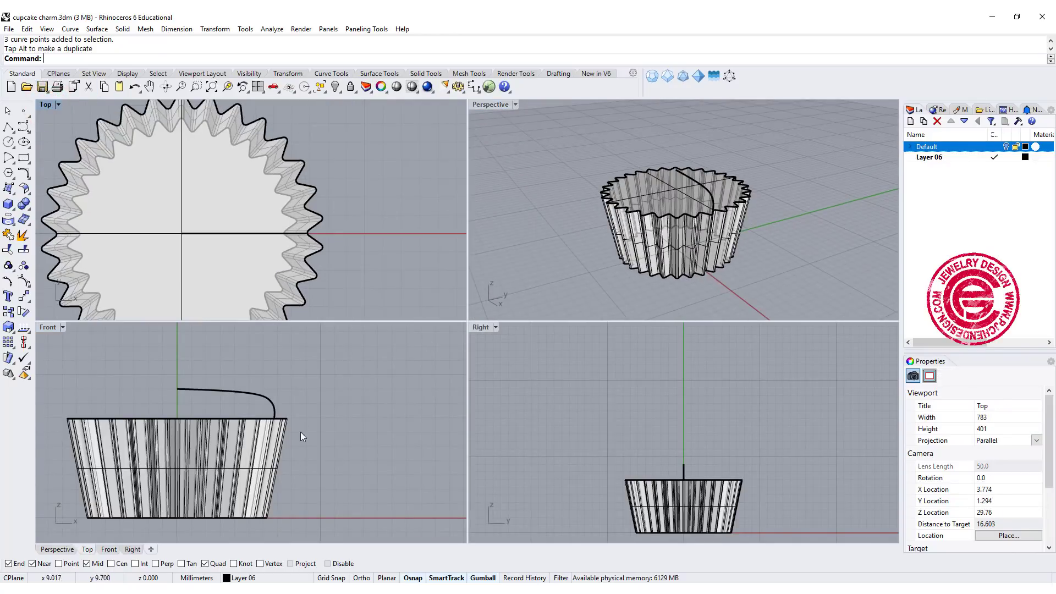
Step: Revolve the profile curve a full 360° around the vertical axis into a dome
left_click(97, 29)
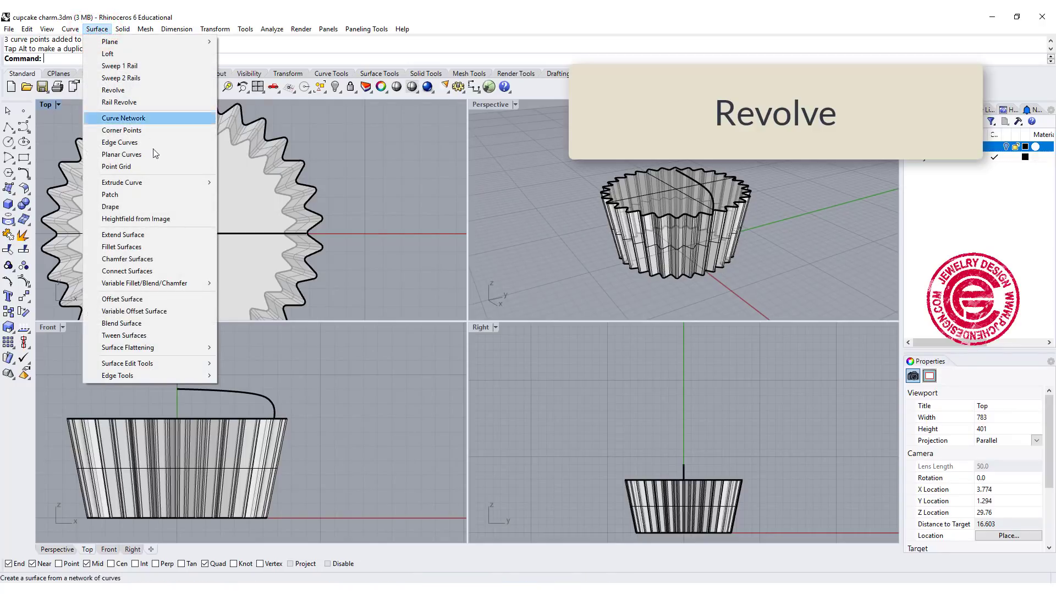
left_click(147, 91)
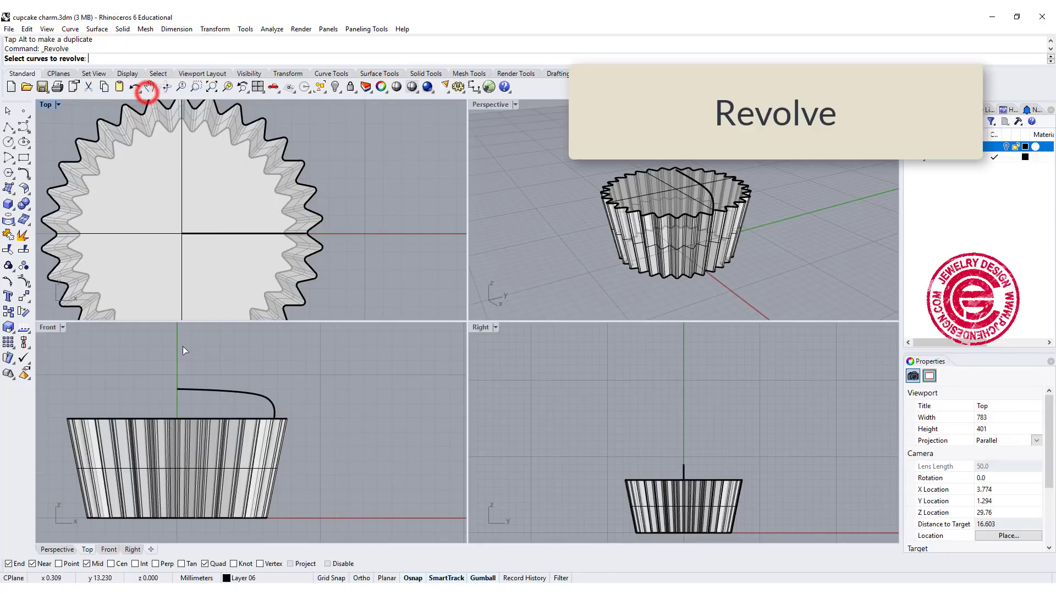
left_click(185, 391)
key("Return")
left_click(178, 387)
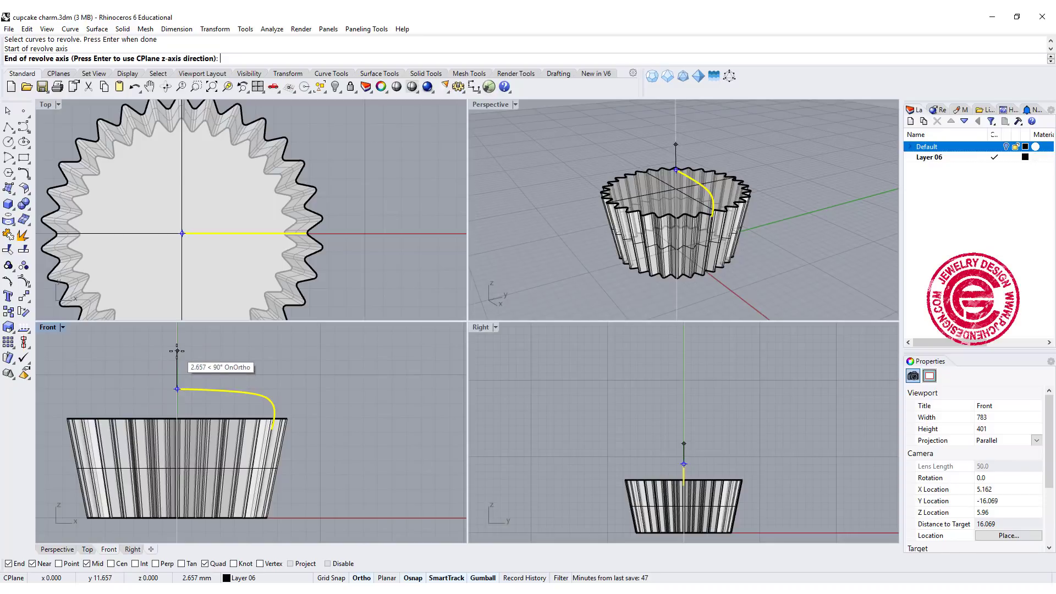
left_click(177, 350)
left_click(310, 373)
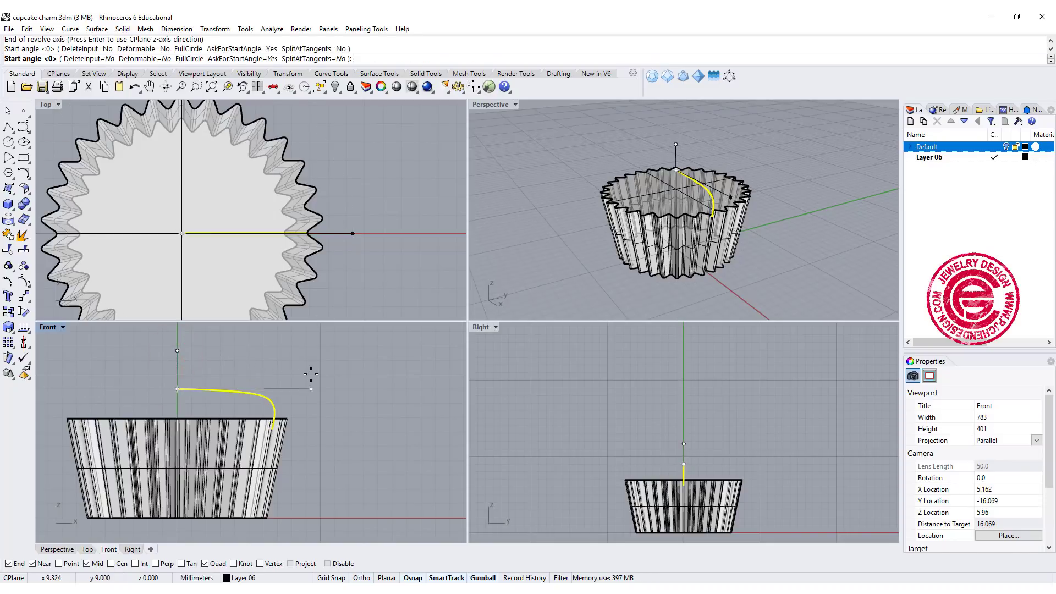
key("Return")
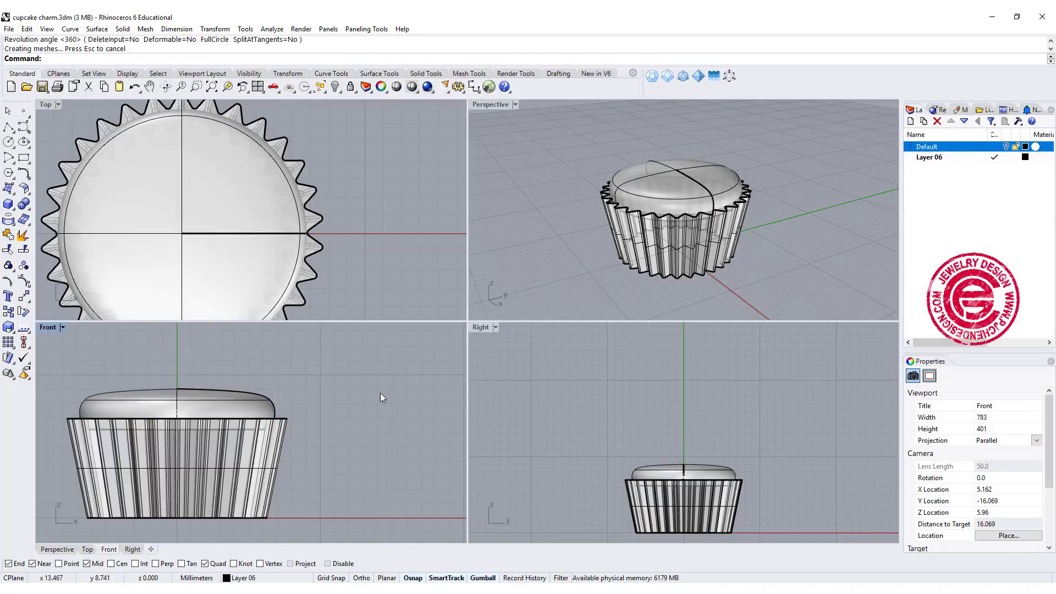
right_click_drag(730, 145, 480, 232)
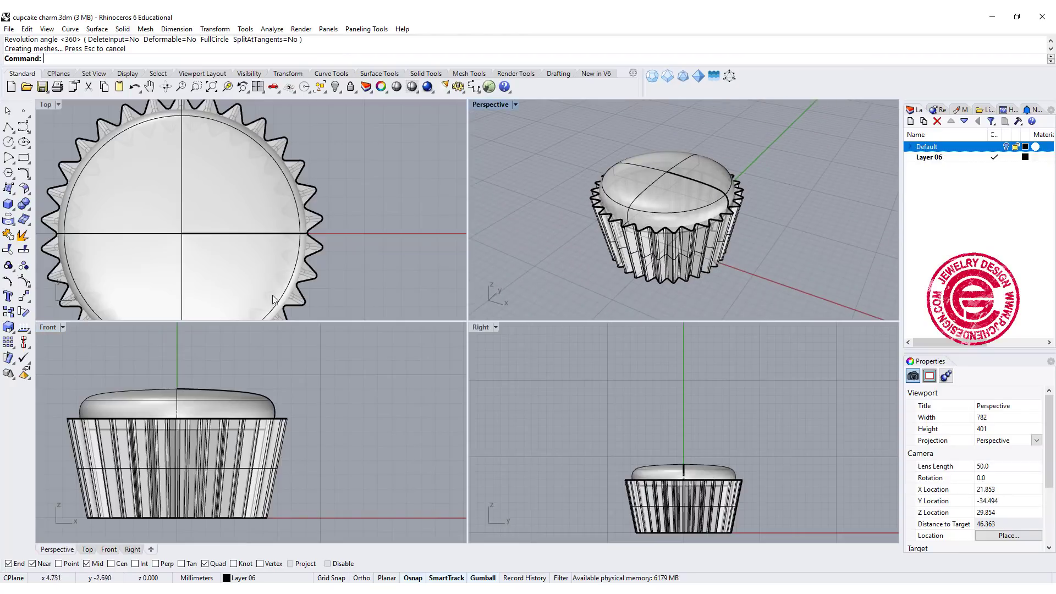
Step: Scale the dome to fit the wrapper and lower it slightly onto the rim
left_click(81, 409)
left_click_drag(81, 409, 83, 410)
left_click(371, 418)
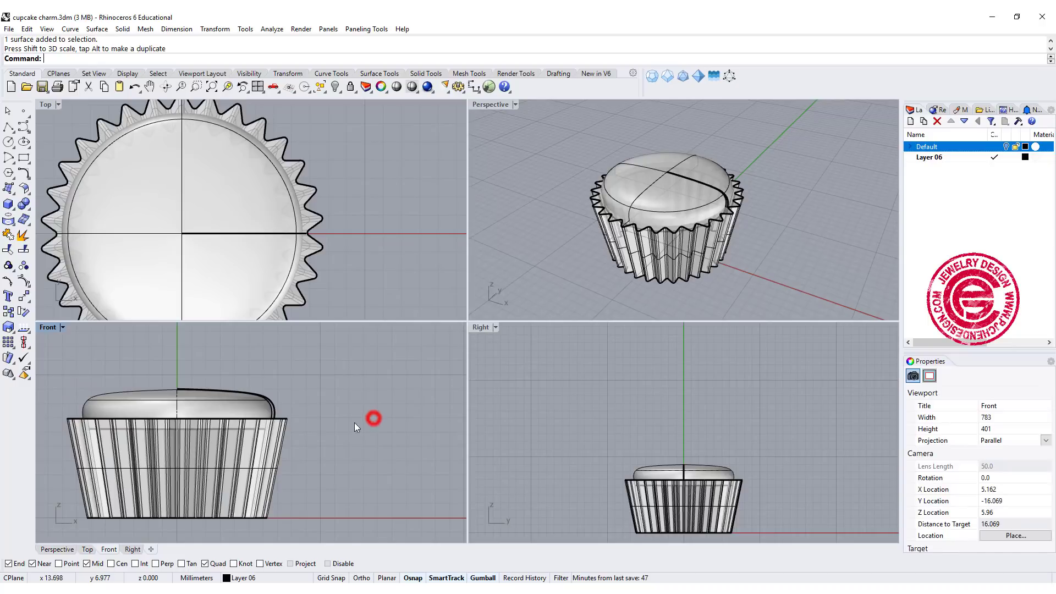
scroll(368, 419, "up", 5)
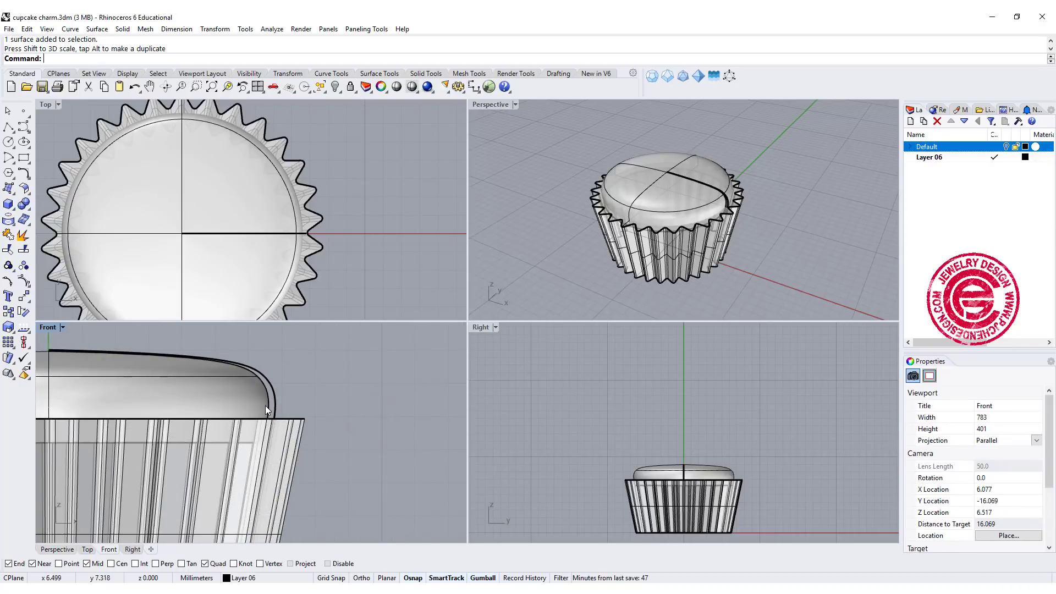
left_click(266, 404)
scroll(279, 396, "down", 3)
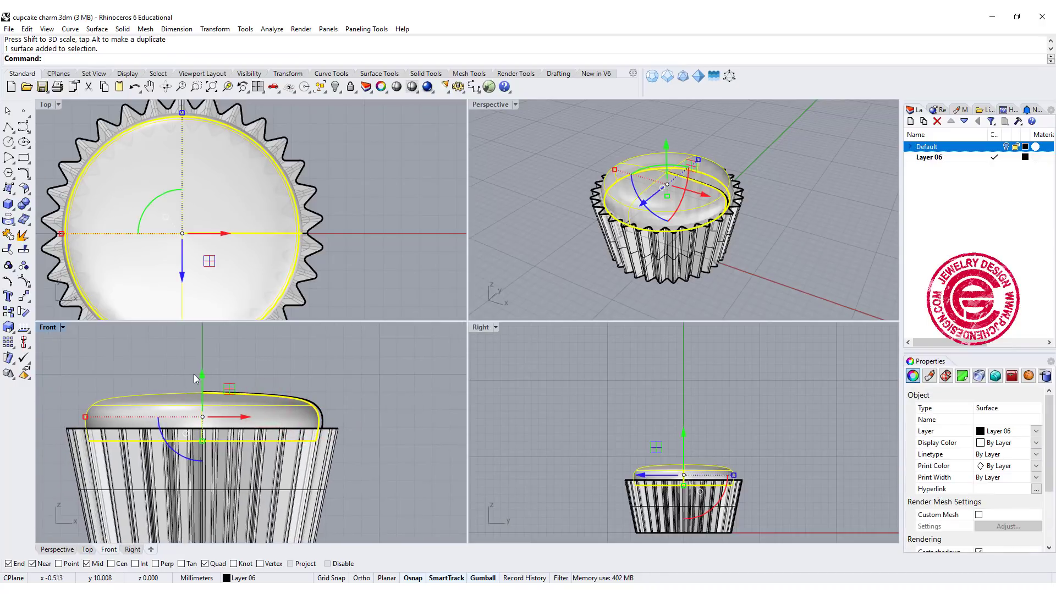
left_click_drag(204, 375, 204, 376)
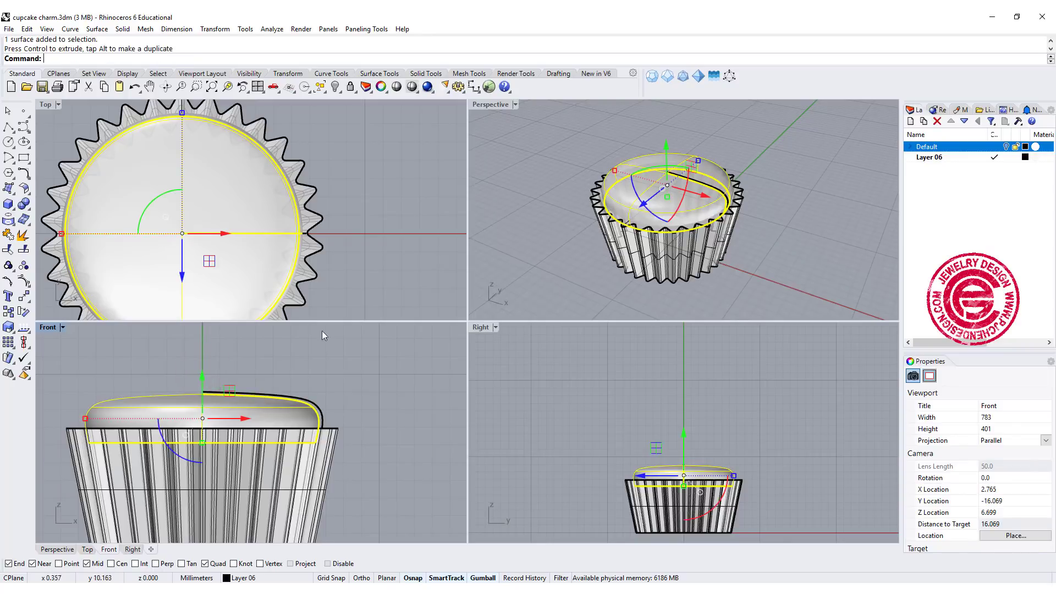
left_click(544, 187)
right_click_drag(547, 183, 710, 167)
scroll(630, 173, "up", 2)
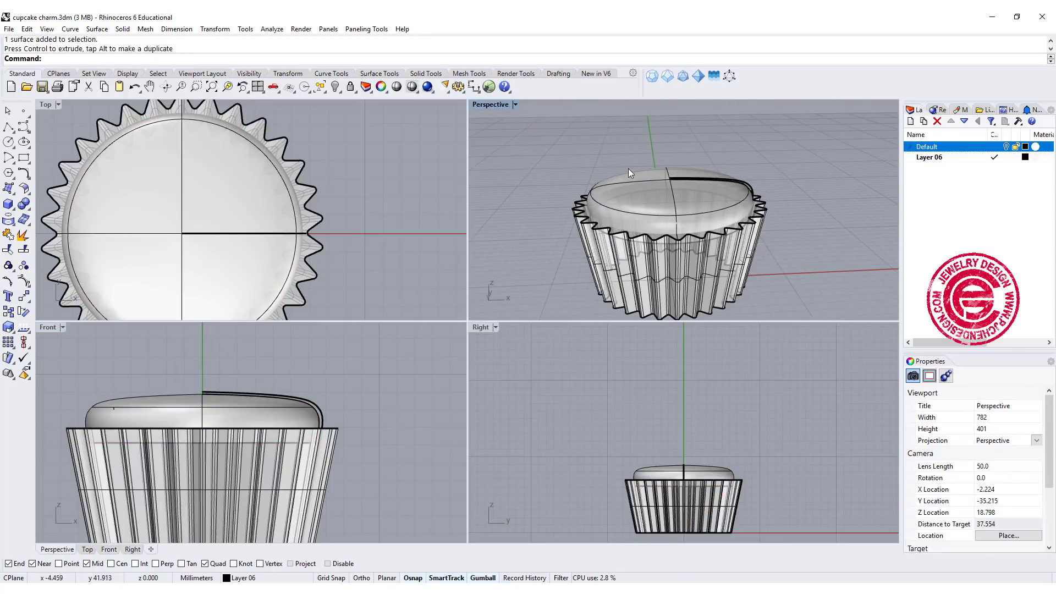
Step: Cap the dome into a closed solid and check it with the wrapper from several angles
left_click(628, 171)
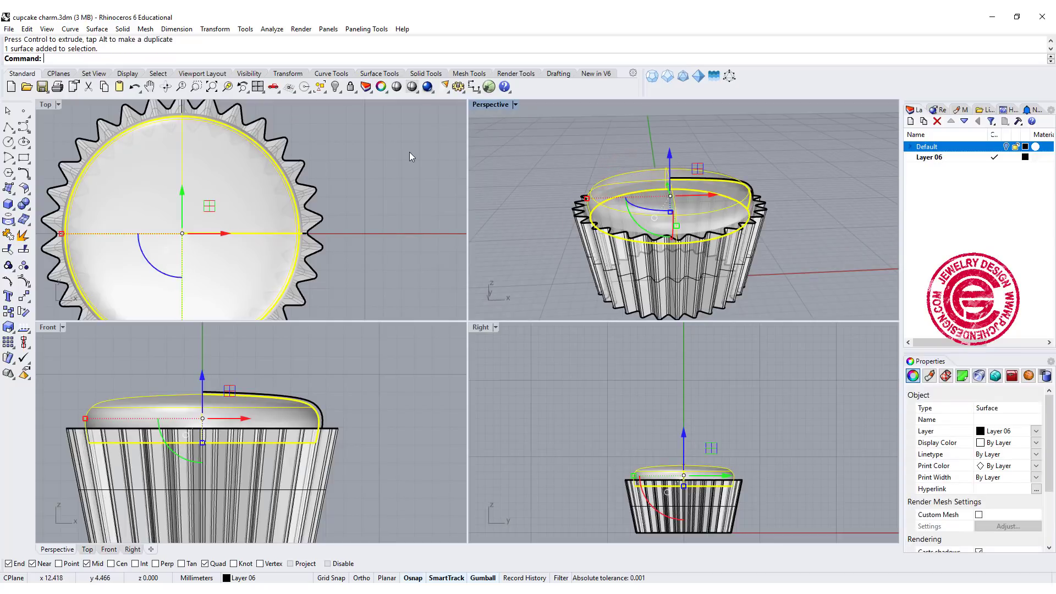
key("Return")
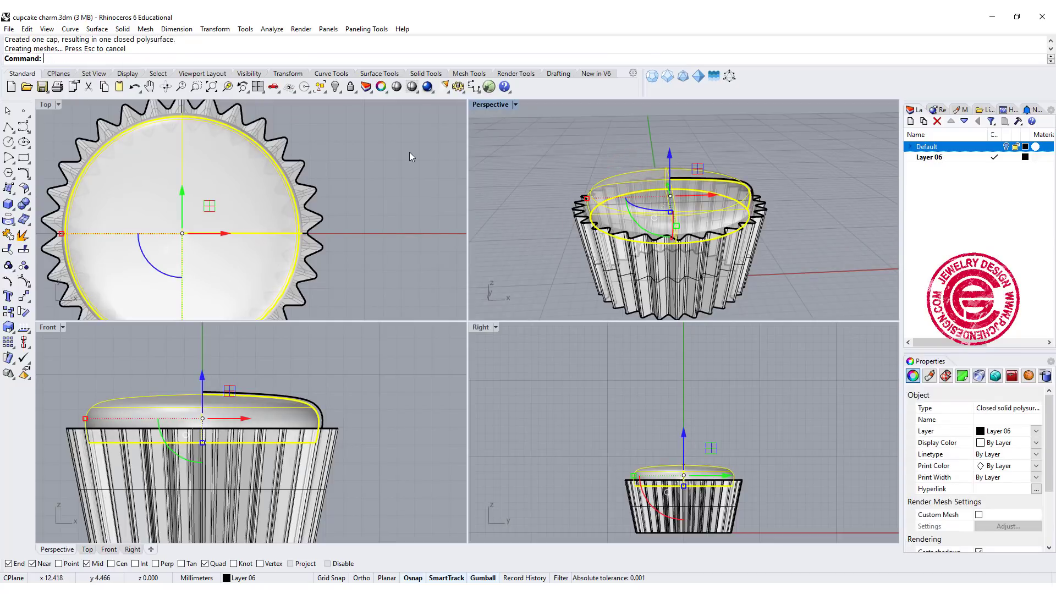
left_click(598, 135)
right_click_drag(599, 136, 660, 186)
left_click(659, 181)
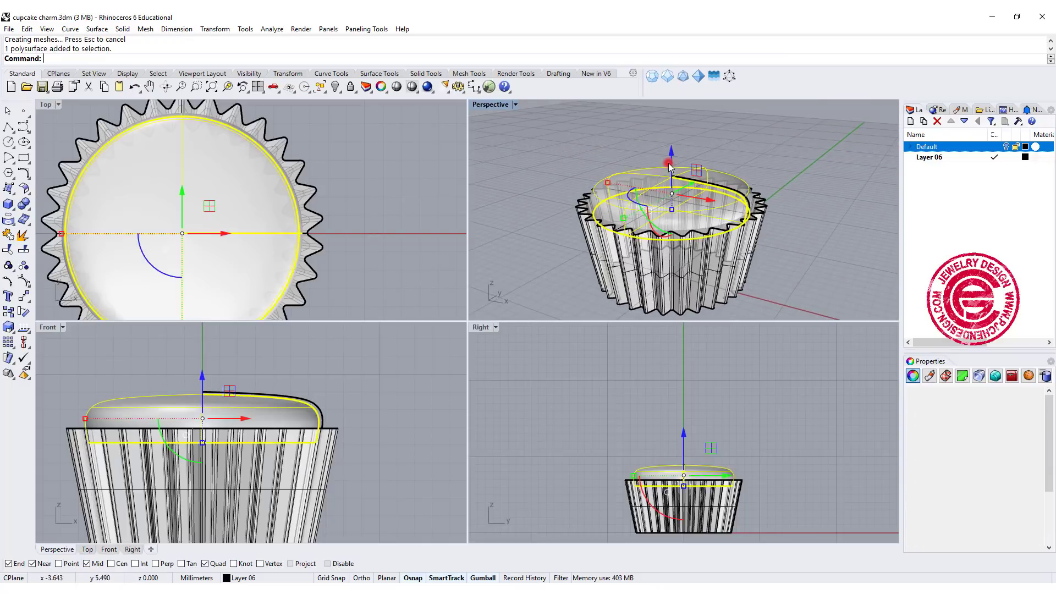
left_click(652, 252, "shift")
left_click(796, 172)
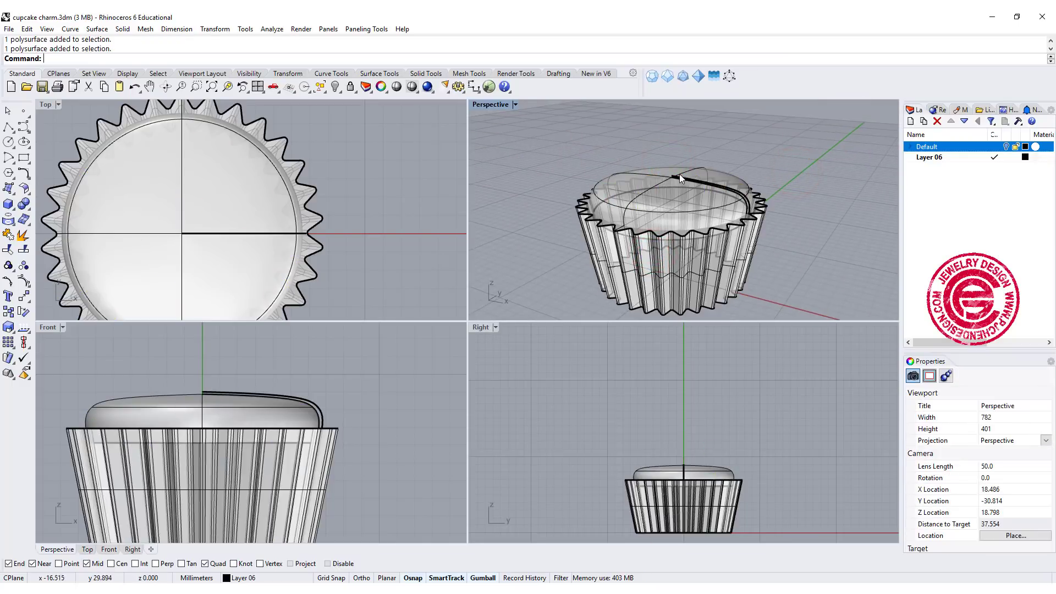
right_click_drag(675, 187, 748, 246)
scroll(724, 247, "up", 2)
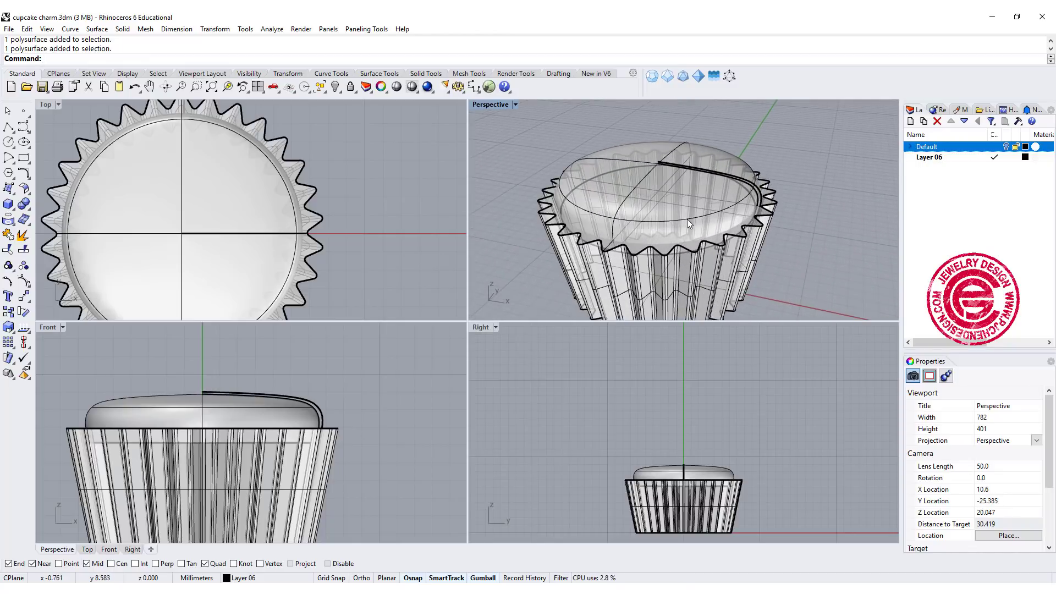
right_click_drag(658, 203, 623, 190)
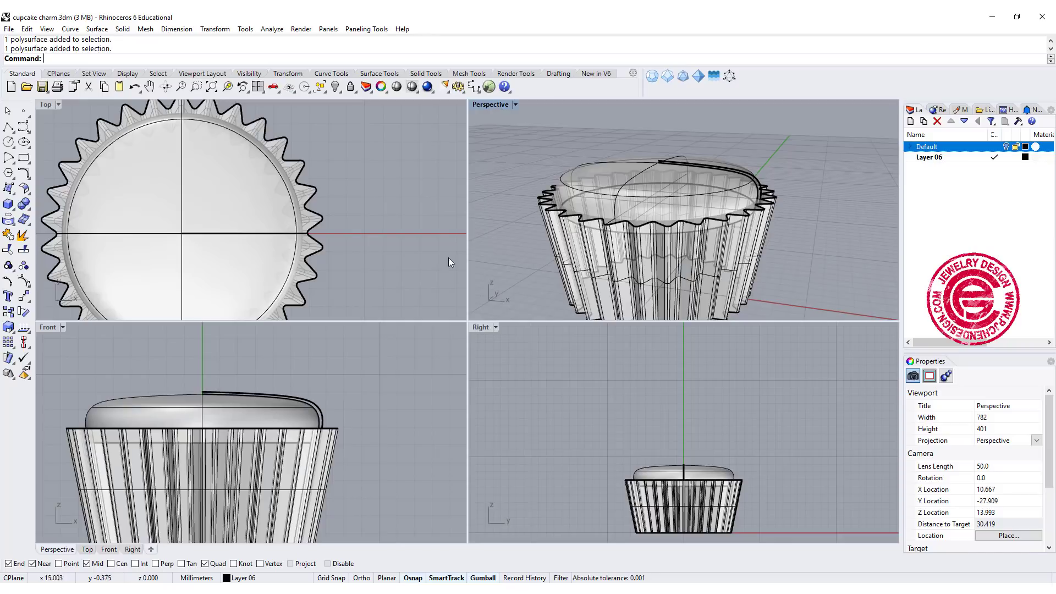
Step: In the maximized Top view, draw a 6-point star centred at the origin
scroll(259, 440, "down", 3)
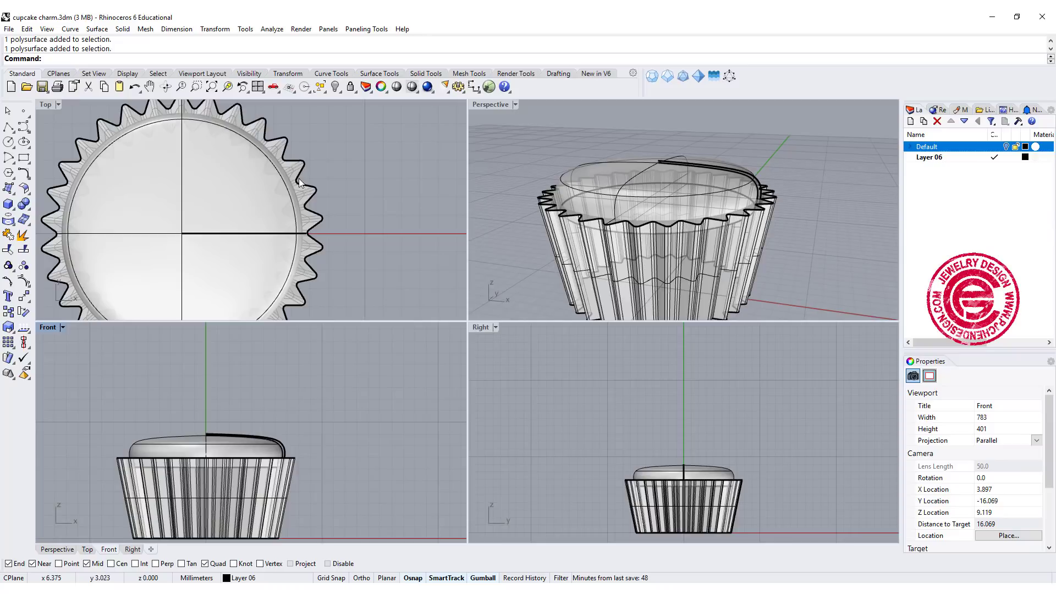
double_click(45, 105)
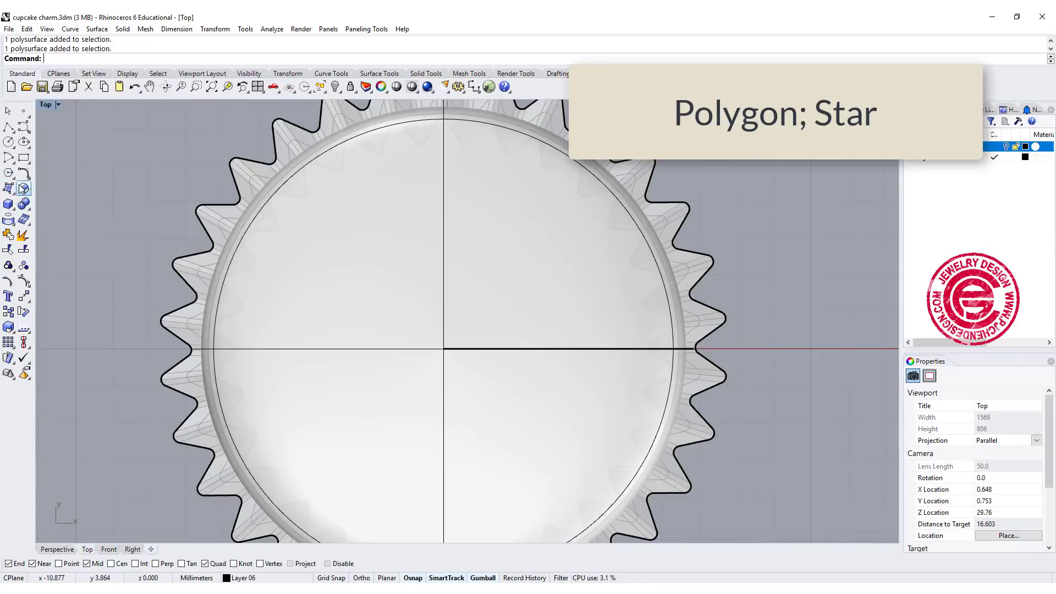
left_click(8, 173)
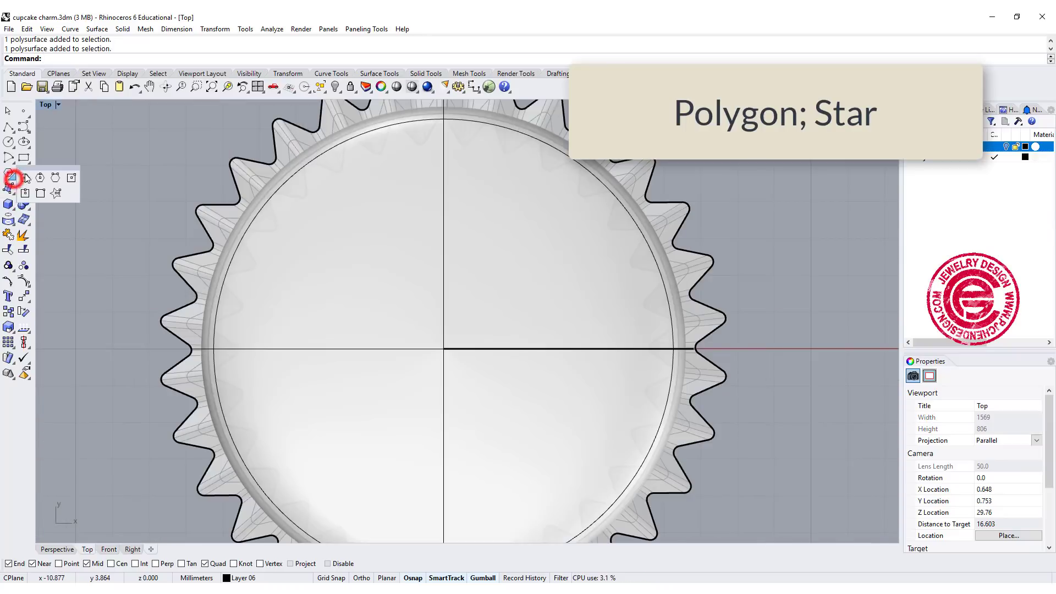
left_click(55, 194)
type("0")
key("Return")
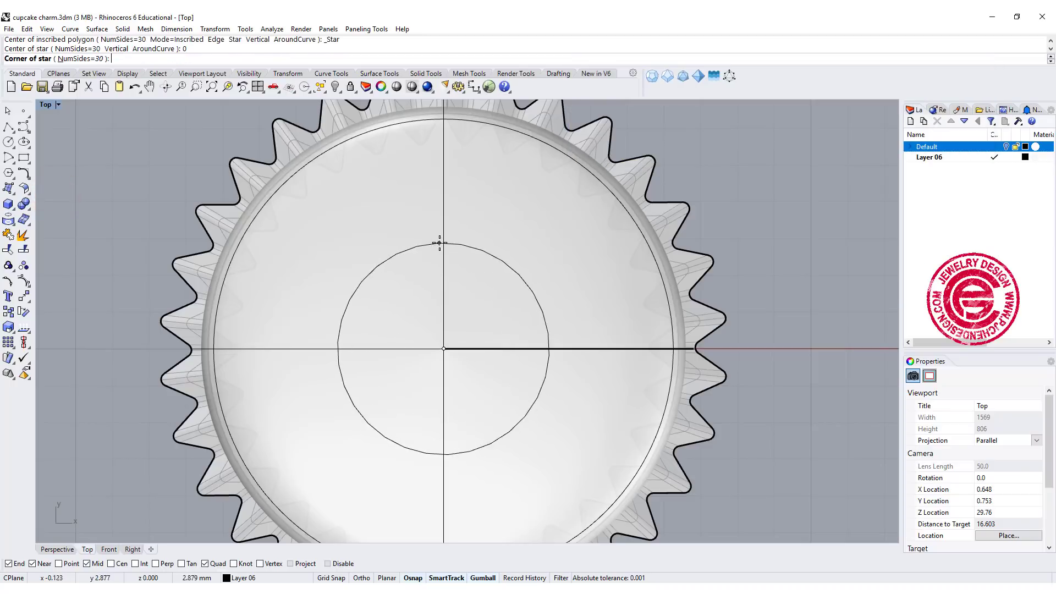
left_click(87, 59)
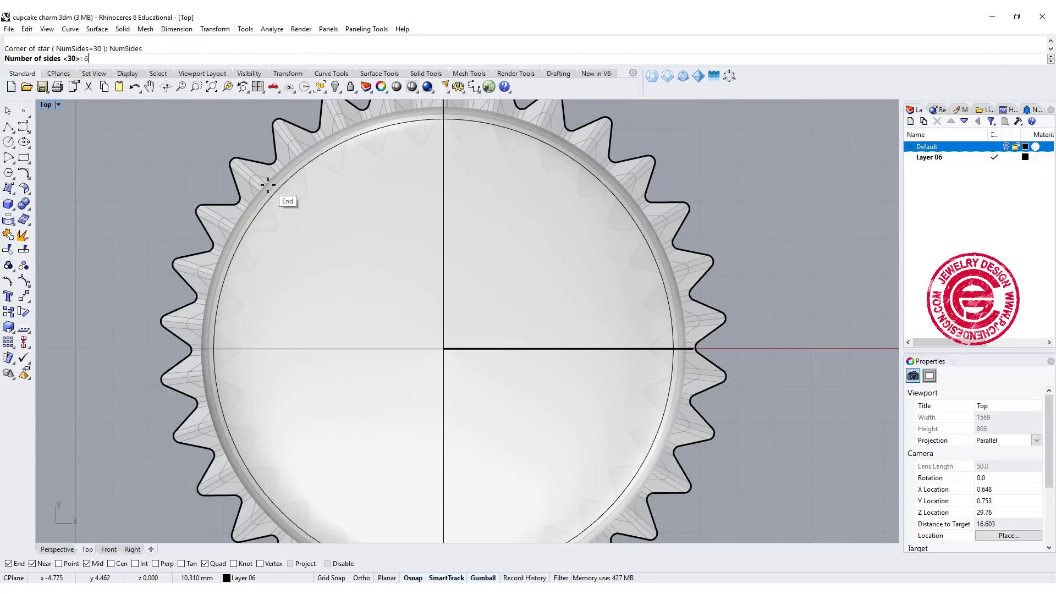
key("Return")
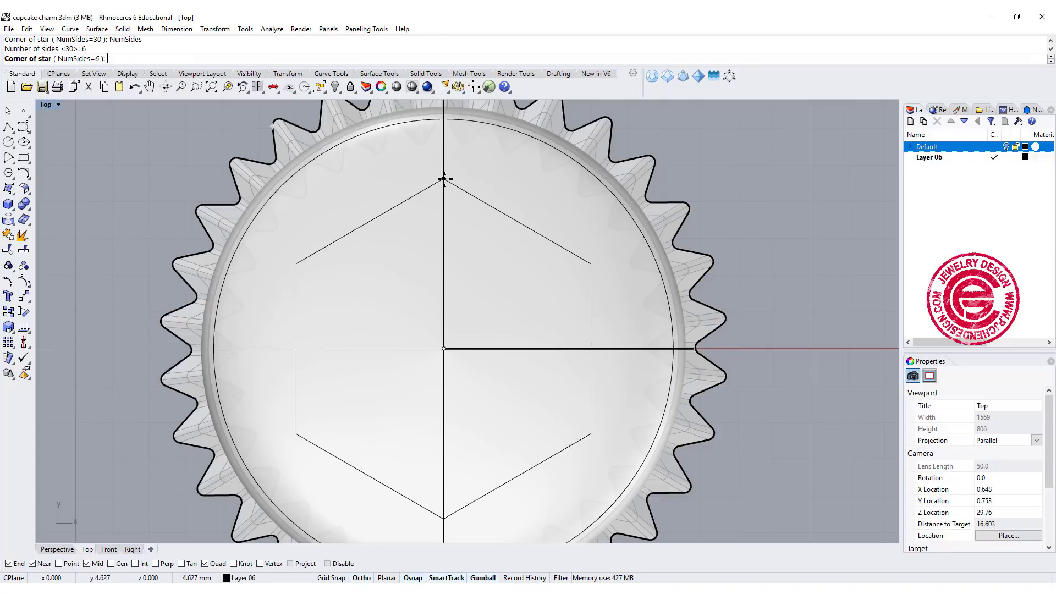
left_click(445, 179)
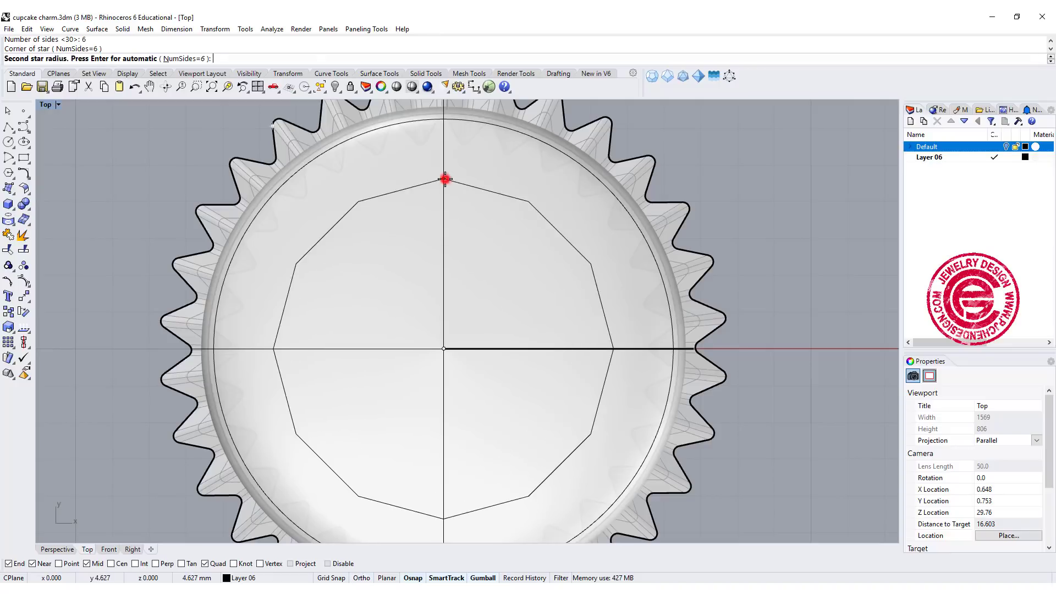
left_click(438, 230)
Step: Select everything and hide the cupcake solids
key("ctrl+F5")
left_click(352, 456)
key("ctrl+a")
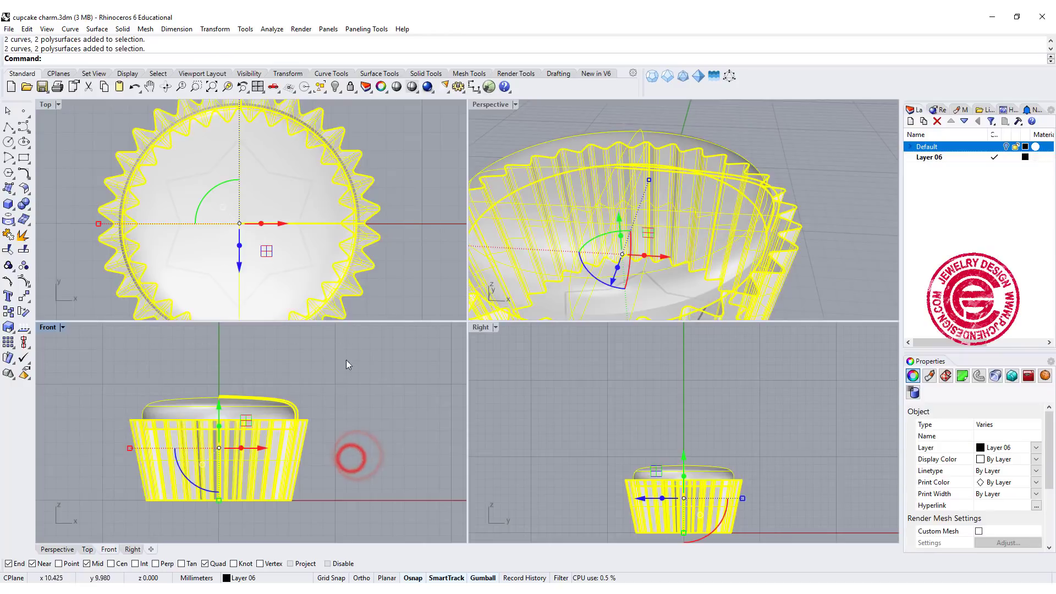
left_click(334, 87)
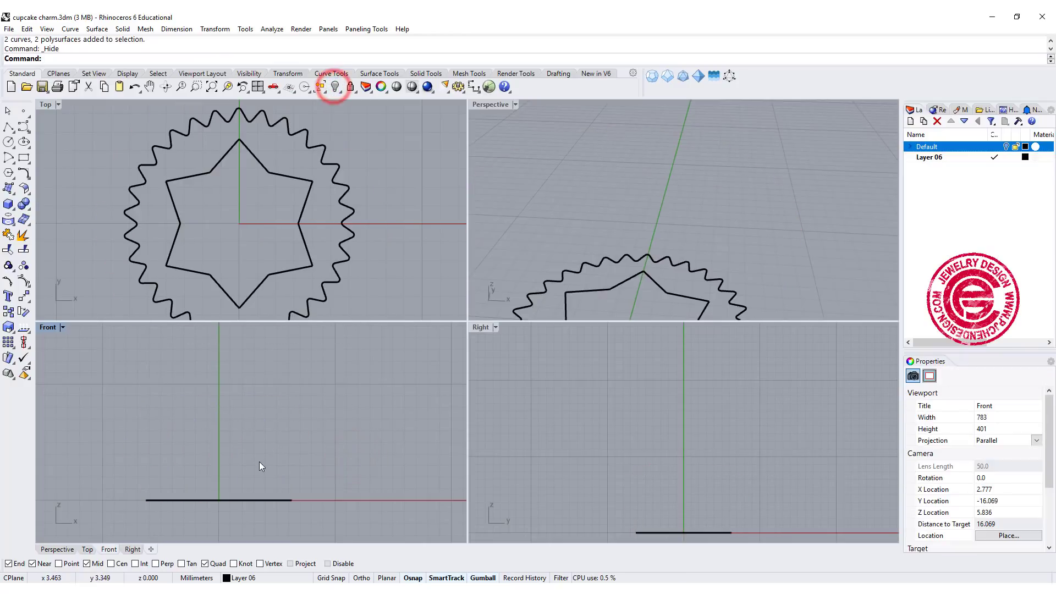
Step: Select the six-pointed star in the maximized Top view and start Fillet Corners on it
left_click(304, 259)
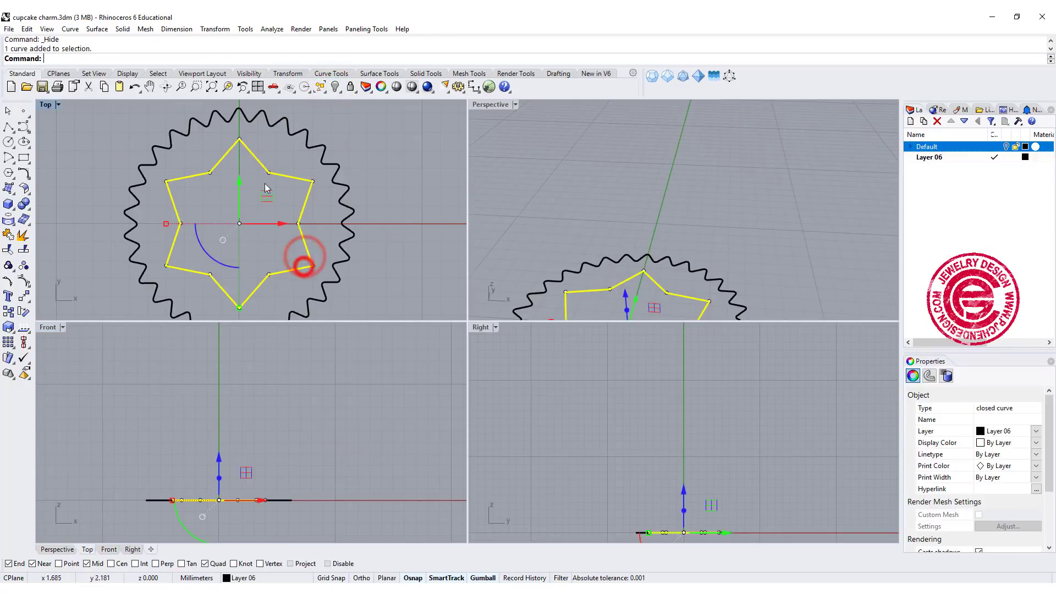
scroll(265, 183, "up", 3)
double_click(46, 105)
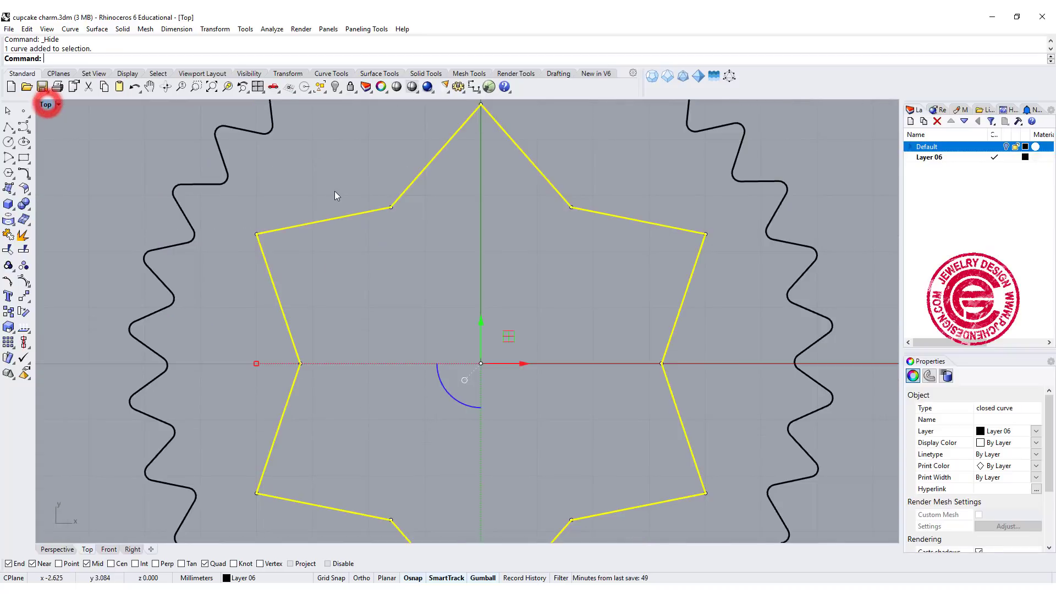
scroll(337, 194, "down", 2)
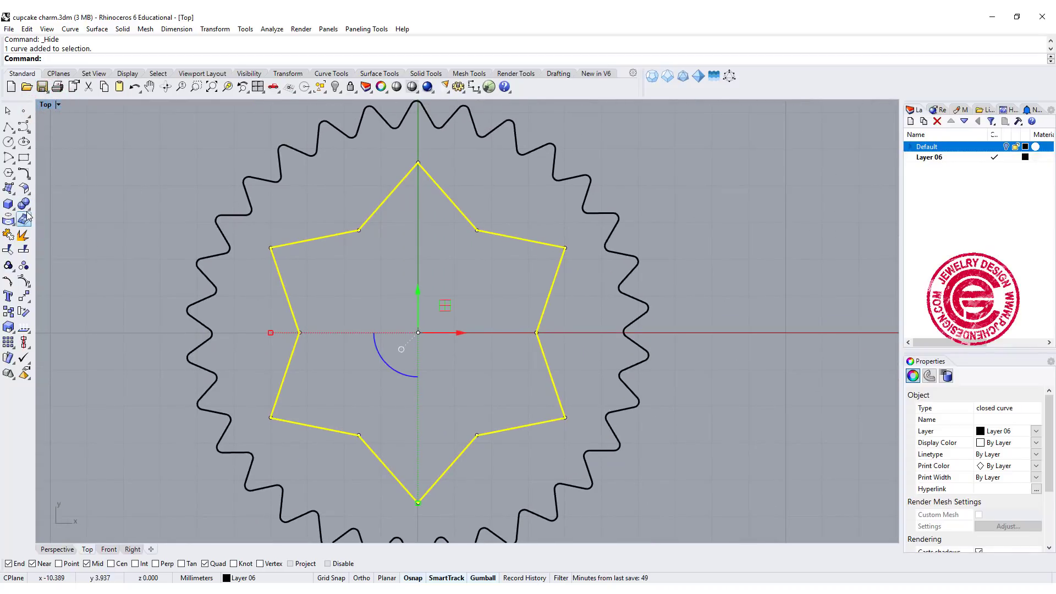
left_click(28, 178)
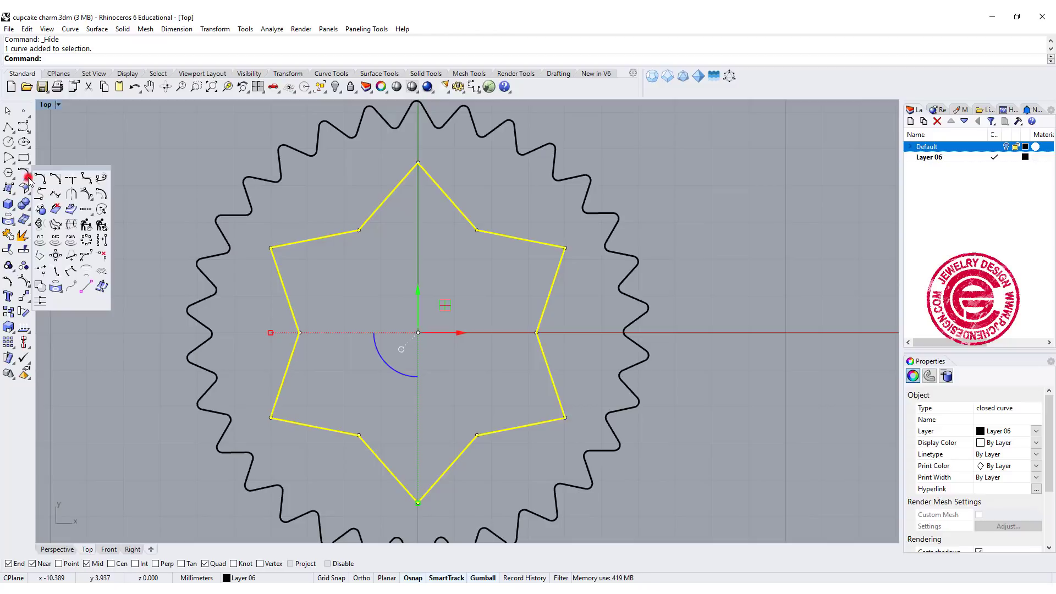
left_click(87, 178)
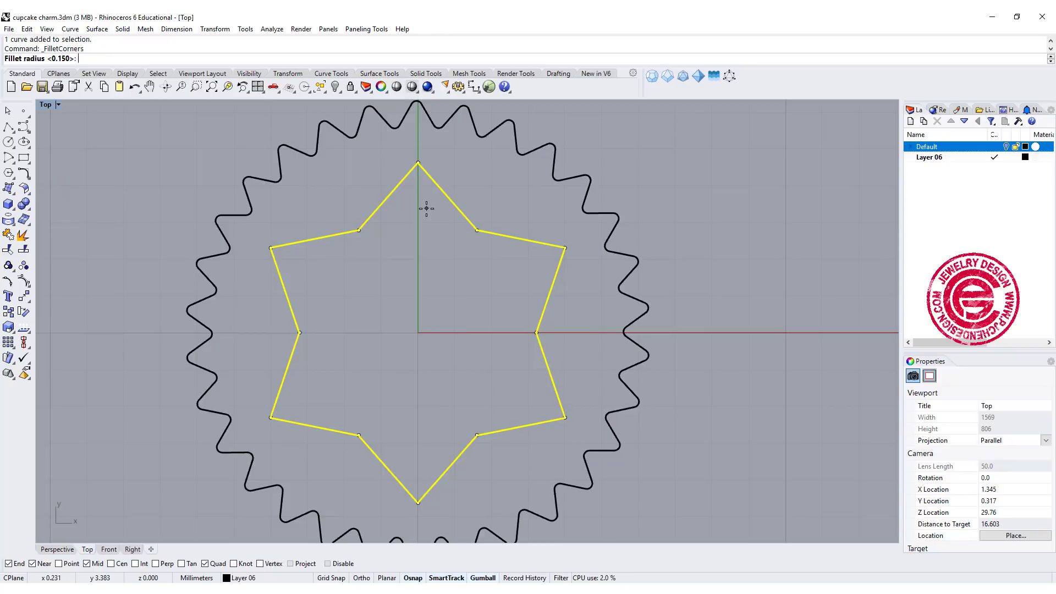
Step: Round the star's corners with radius 1, then draw a vertical line up from the origin
type("1")
key("Return")
double_click(45, 104)
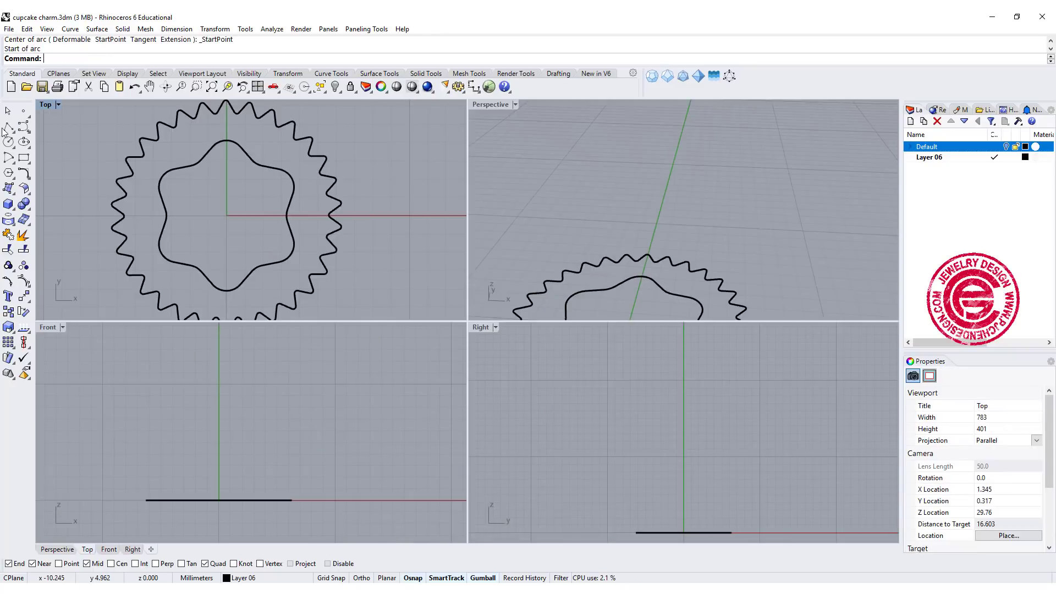
left_click(8, 127)
type("0")
key("Return")
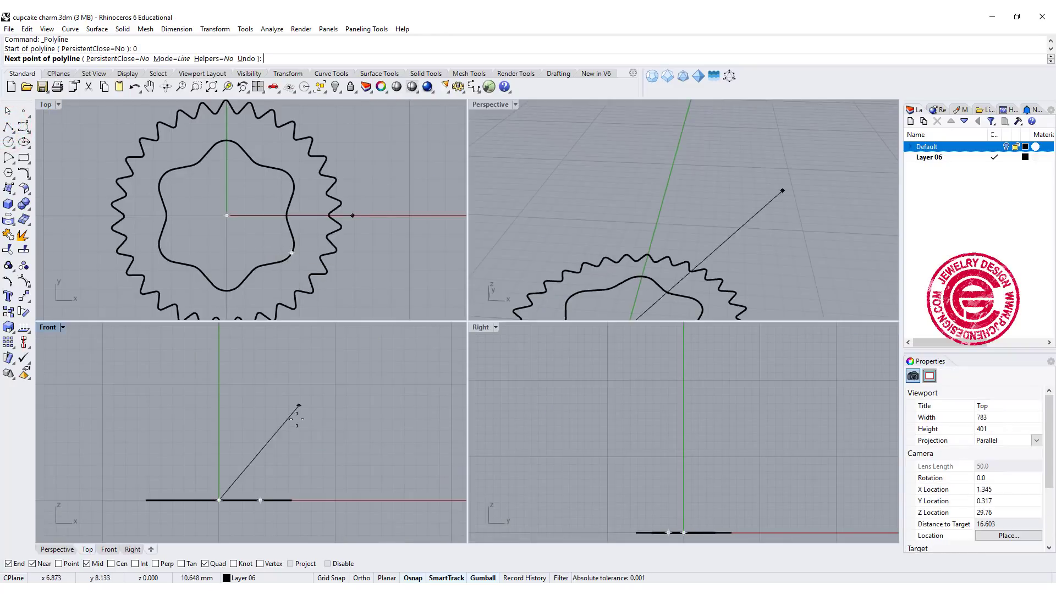
left_click(216, 414)
key("Return")
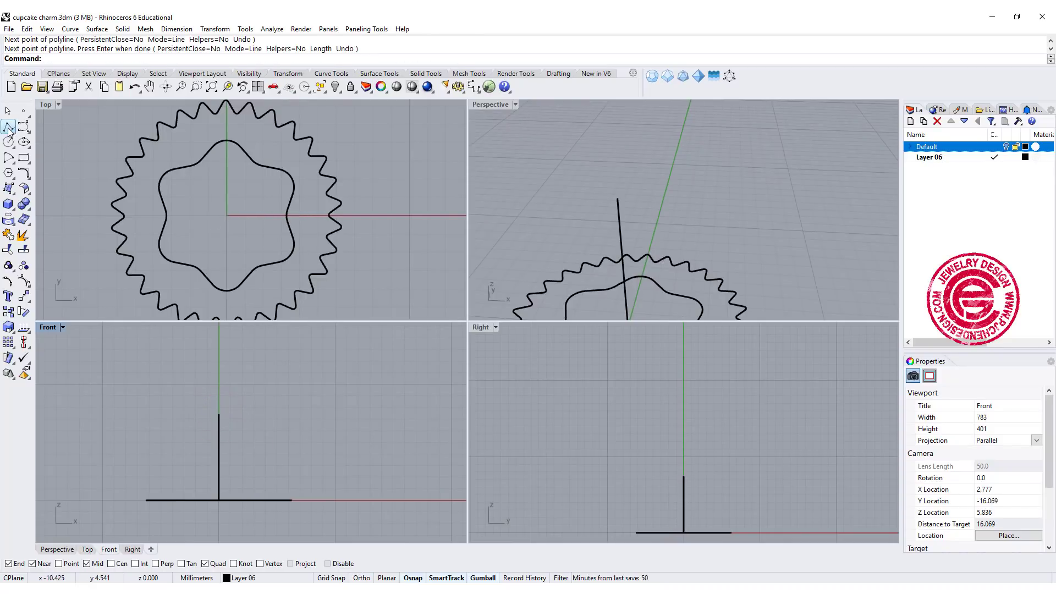
Step: Draw an arc from the line's top end down to the rounded star's edge
left_click(9, 159)
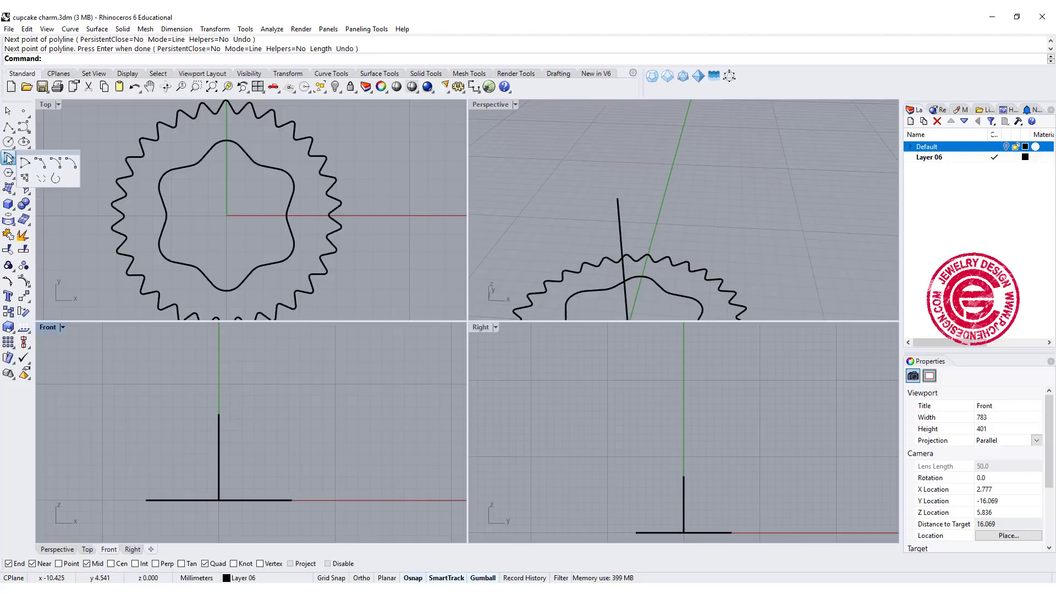
left_click(40, 163)
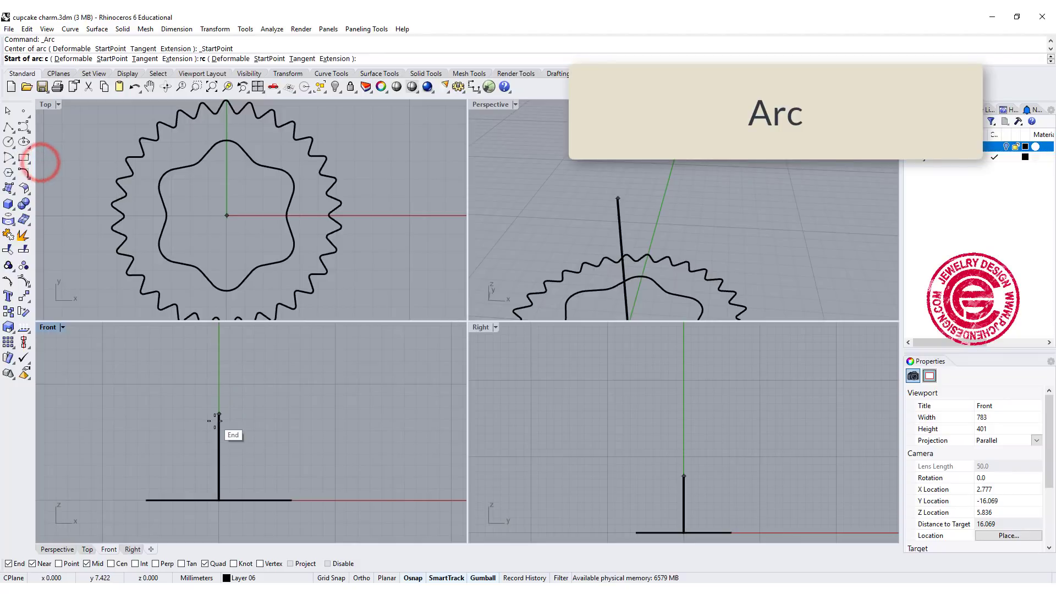
left_click(217, 418)
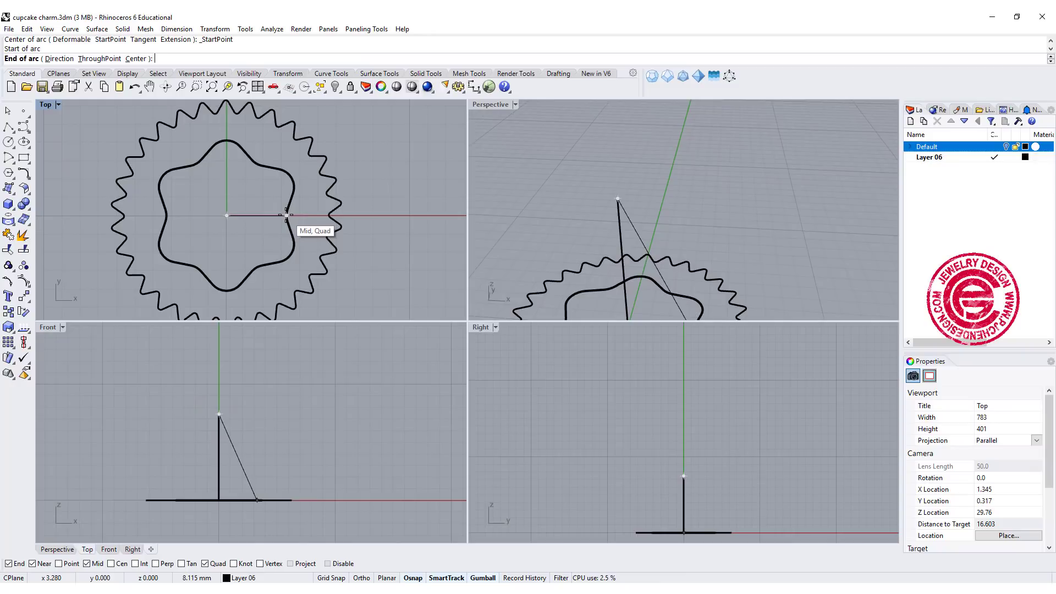
left_click(286, 215)
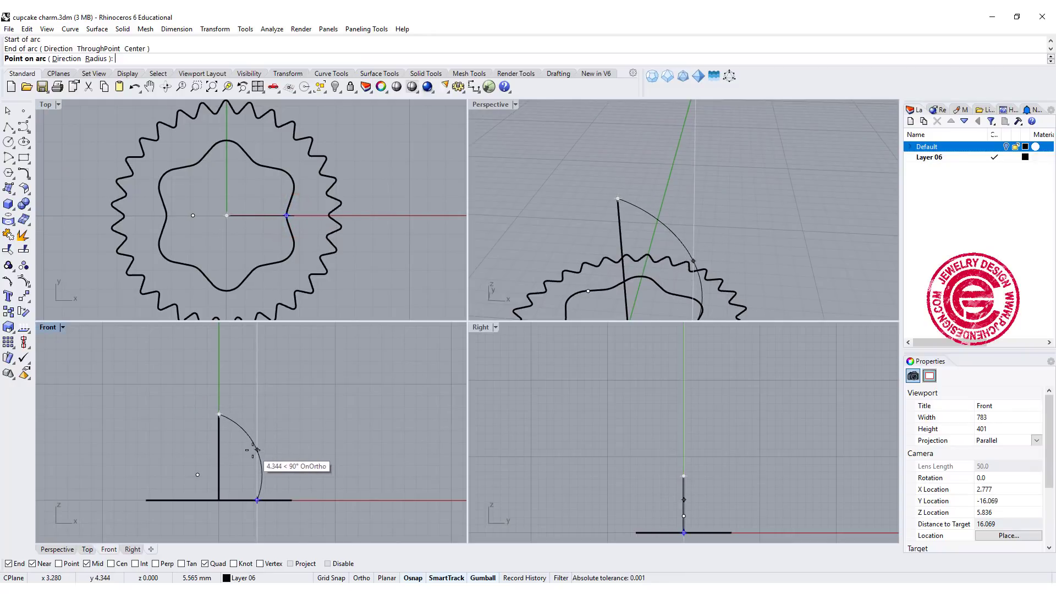
left_click(255, 451)
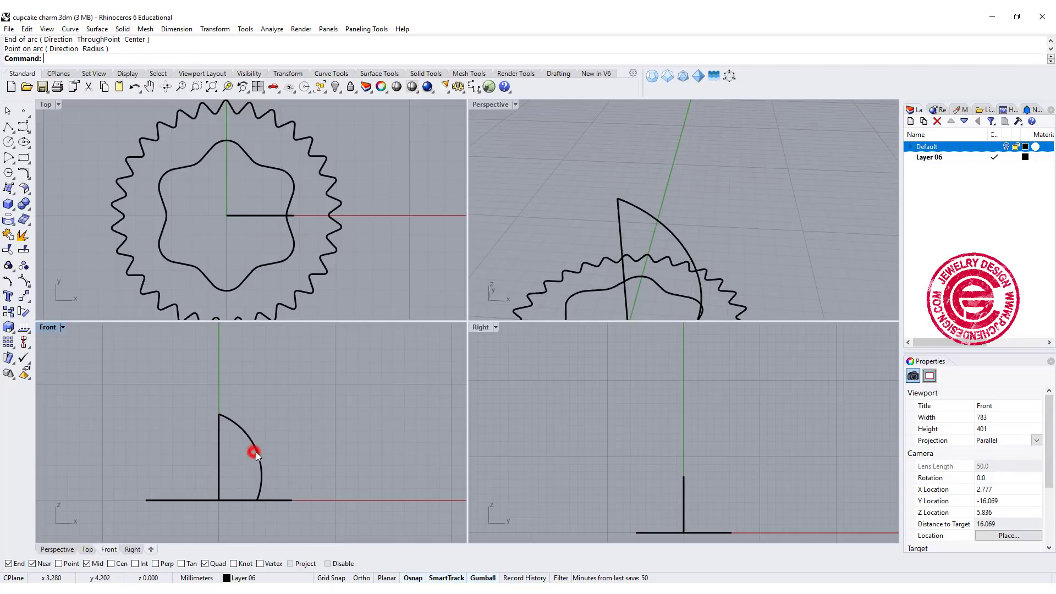
right_click_drag(639, 239, 546, 169)
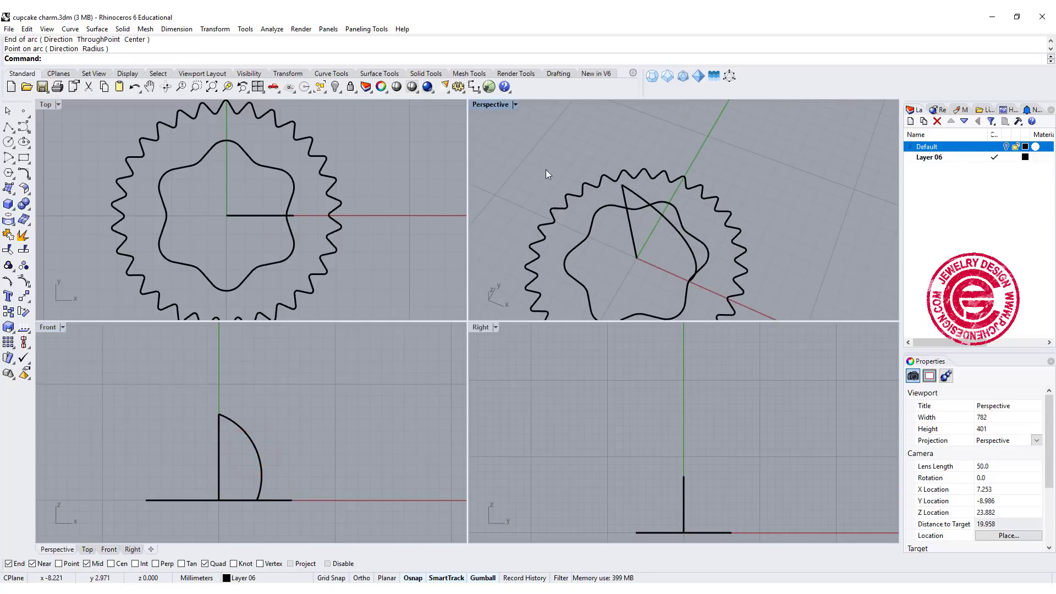
Step: Rail-revolve the arc profile along the inner wavy curve around the centre axis, forming the lobed frosting dome
double_click(494, 104)
right_click_drag(488, 146, 497, 335)
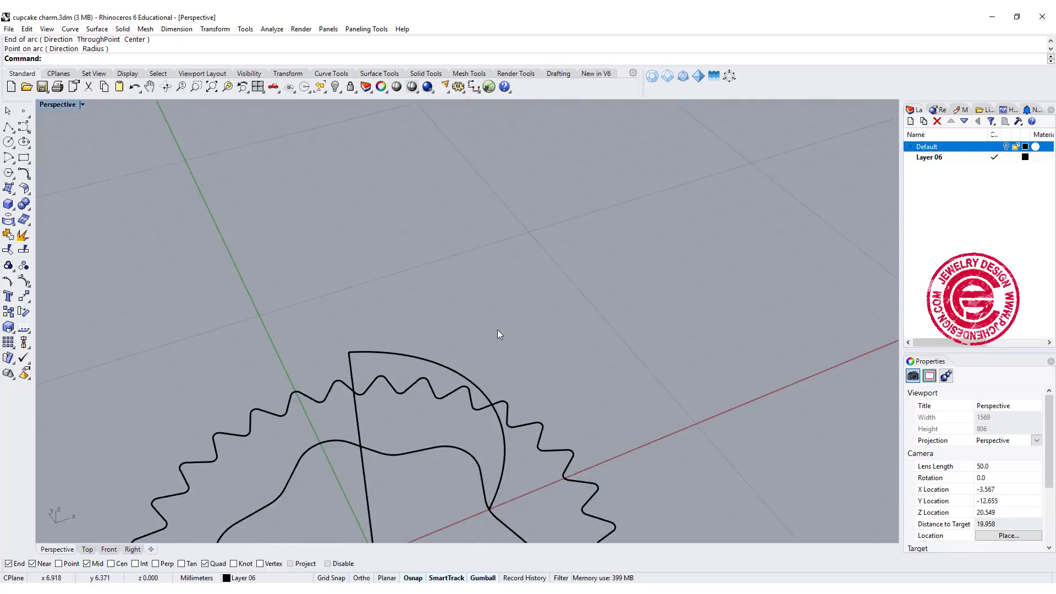
scroll(378, 229, "down", 5)
right_click_drag(378, 228, 474, 353)
left_click(90, 30)
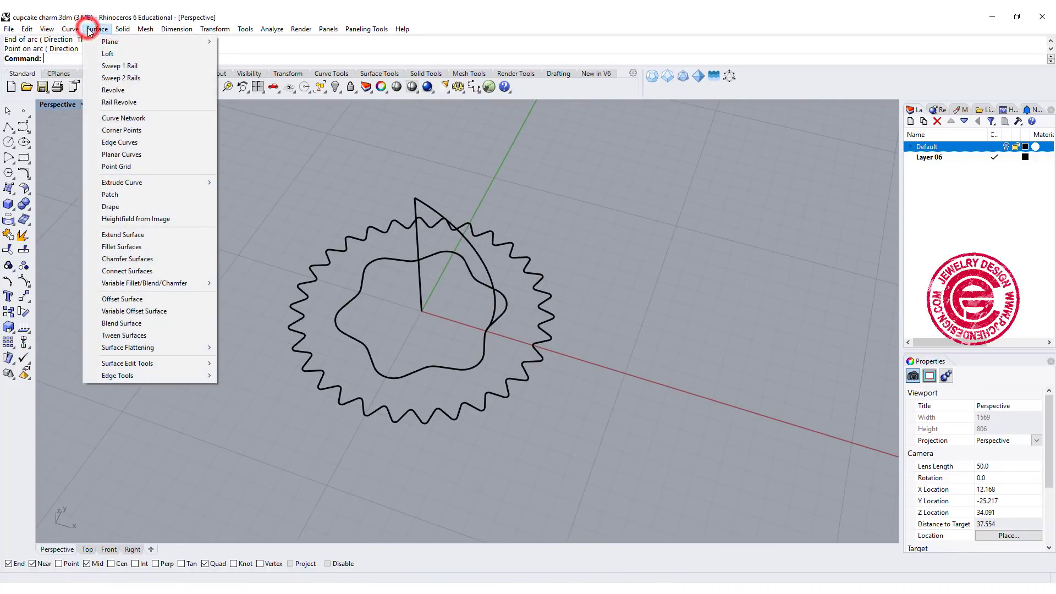
mouse_move(111, 185)
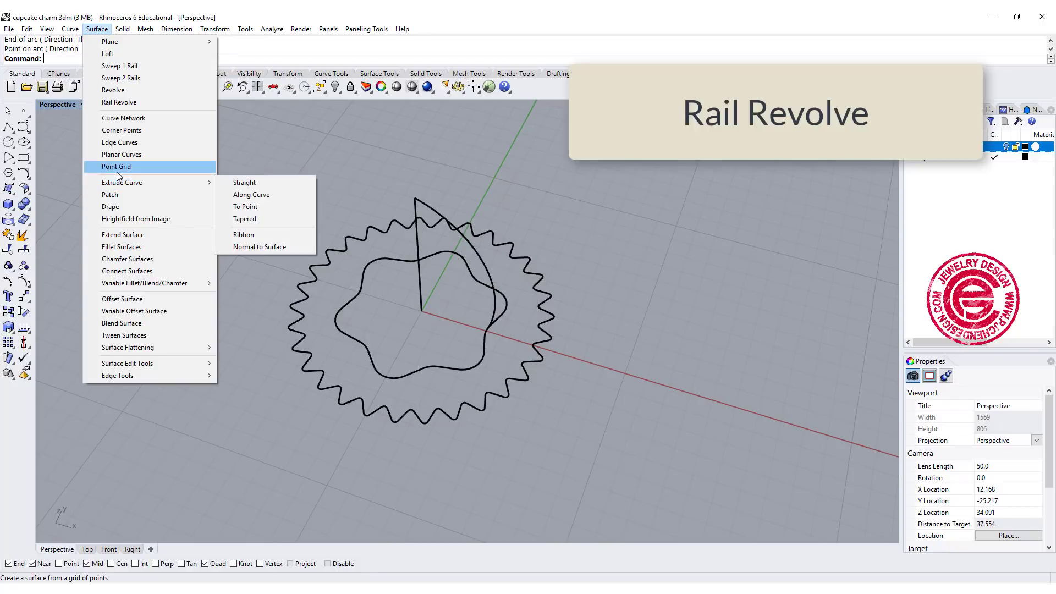
left_click(148, 102)
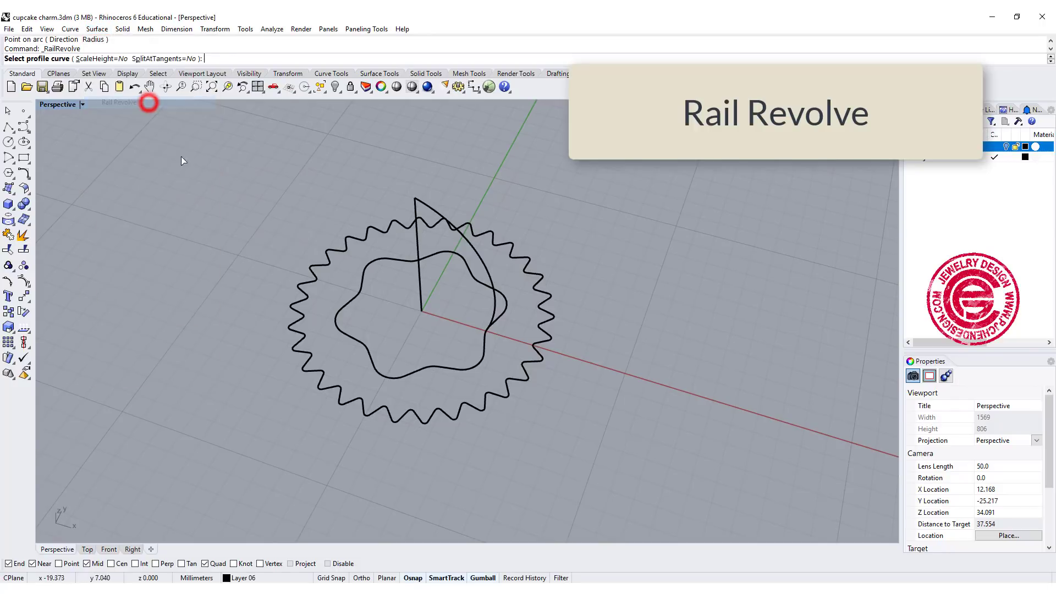
left_click(495, 312)
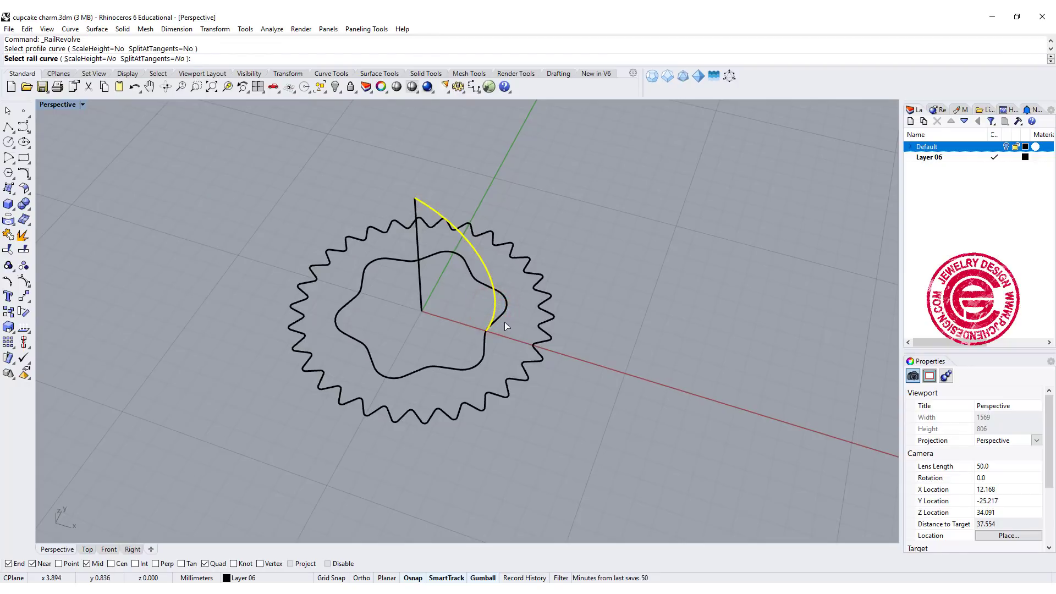
left_click(502, 315)
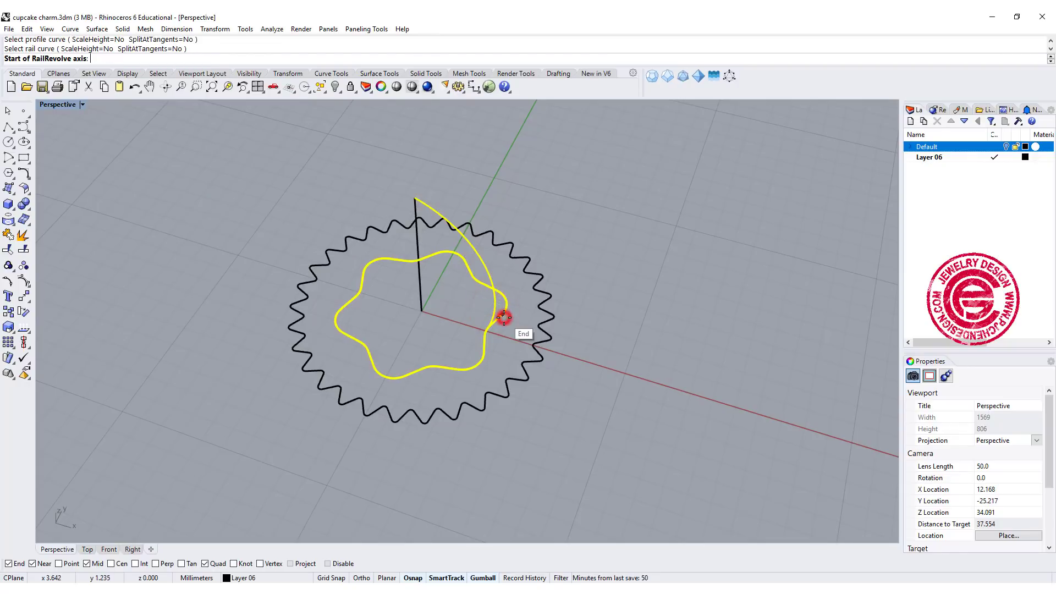
left_click(415, 197)
left_click(421, 311)
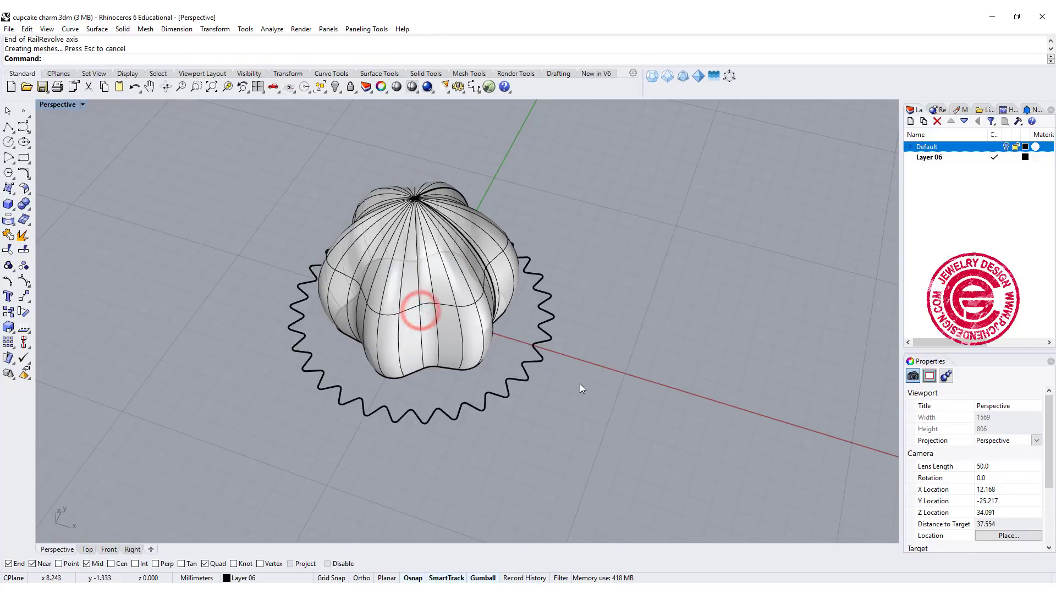
right_click_drag(580, 384, 577, 358)
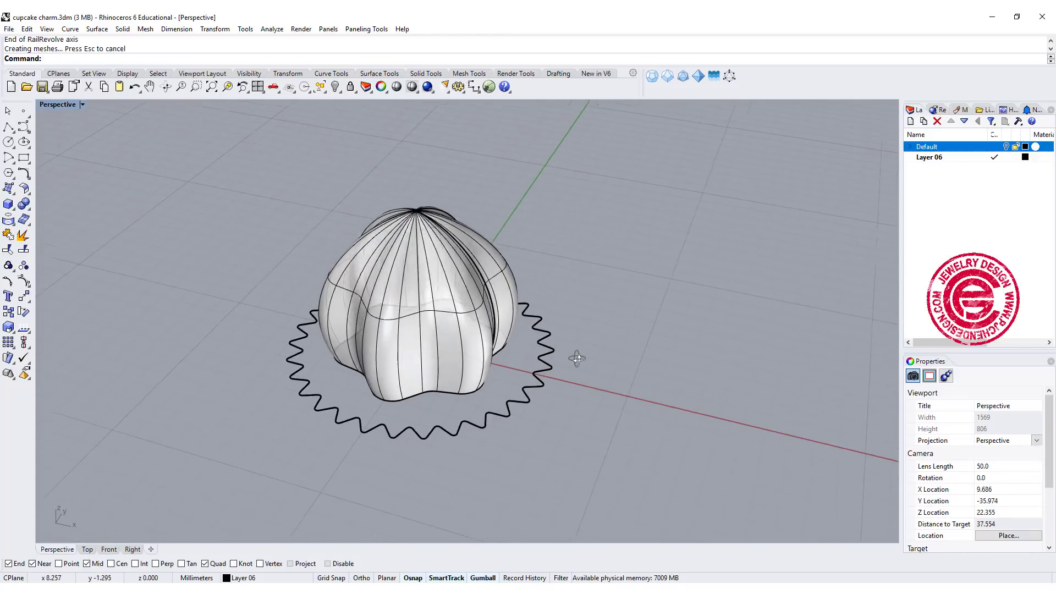
Step: Cap the lobed frosting surface into a closed polysurface and select the dome solid
scroll(577, 359, "up", 3)
type("cap")
key("Return")
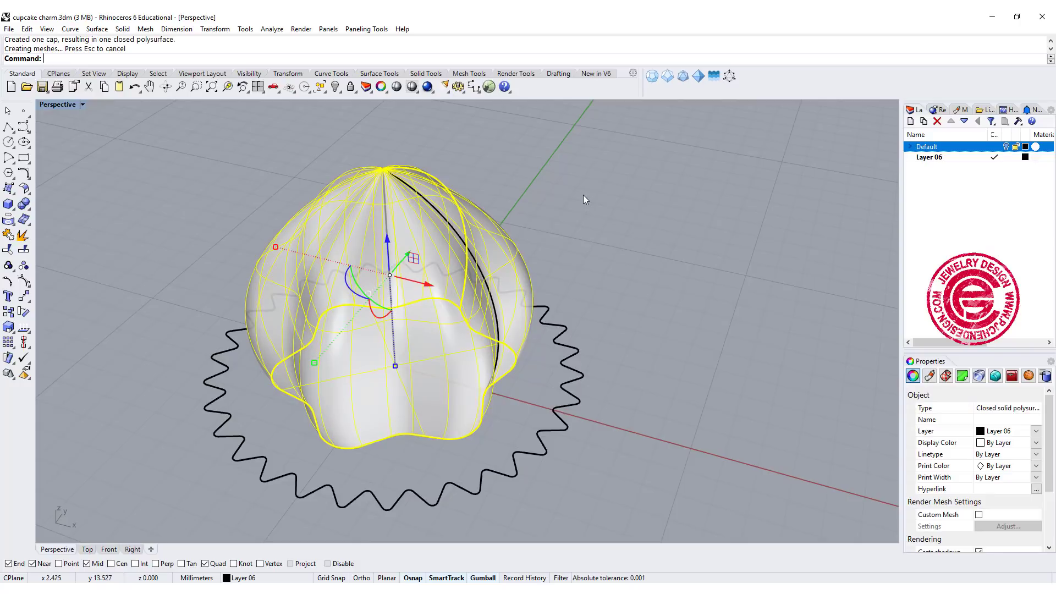
left_click(604, 203)
right_click_drag(601, 200, 500, 350)
left_click(499, 348)
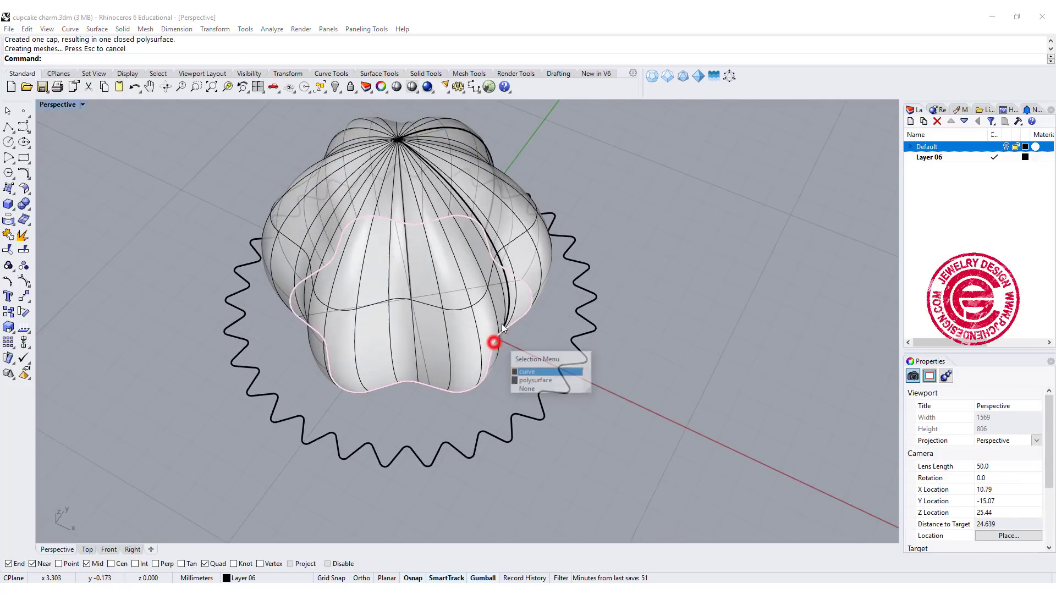
left_click(472, 307)
right_click_drag(472, 307, 583, 234)
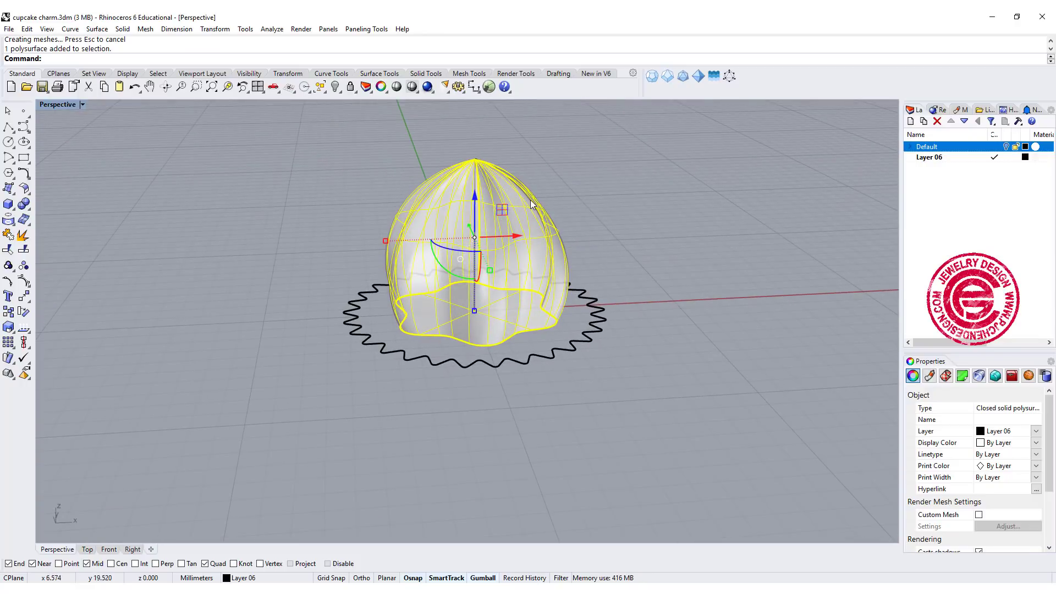
right_click_drag(508, 269, 550, 250)
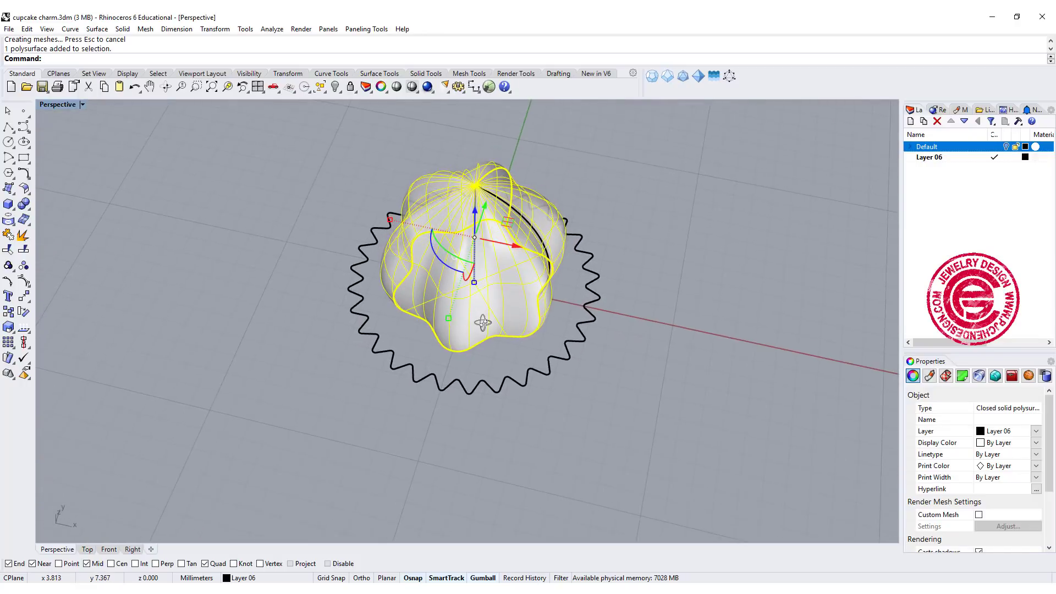
Step: Twist the frosting dome 180° about its top-to-base vertical axis, with the angle constrained by Ortho
left_click(28, 302)
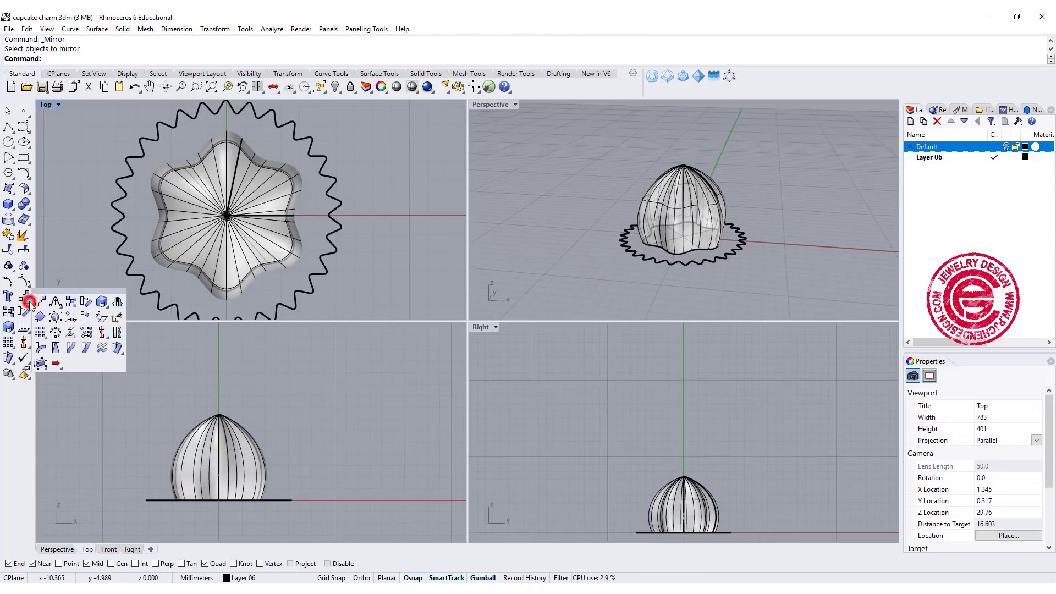
left_click(118, 340)
left_click(195, 249)
key("Return")
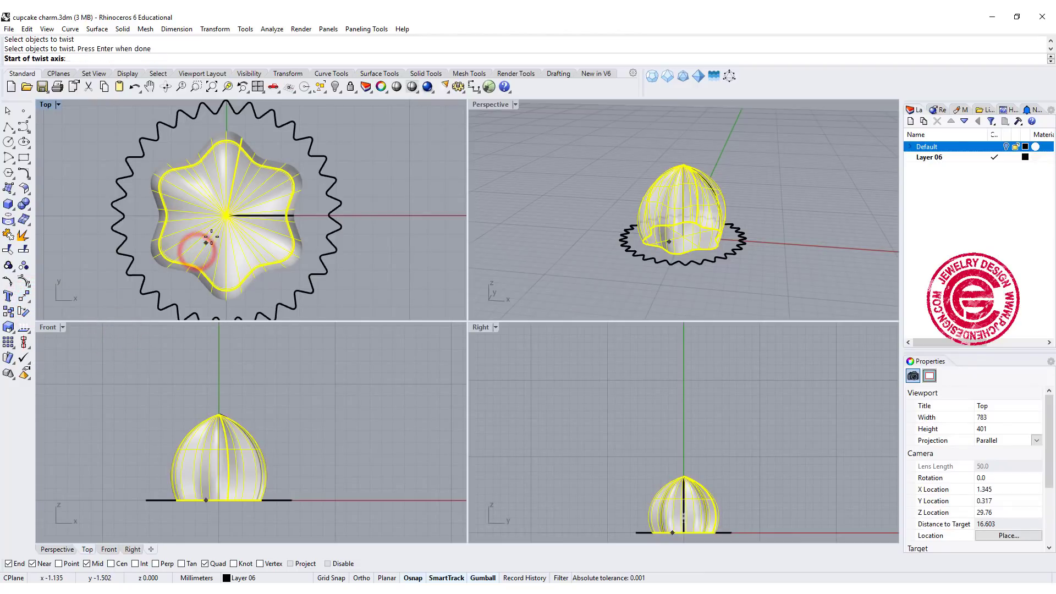
left_click(683, 165)
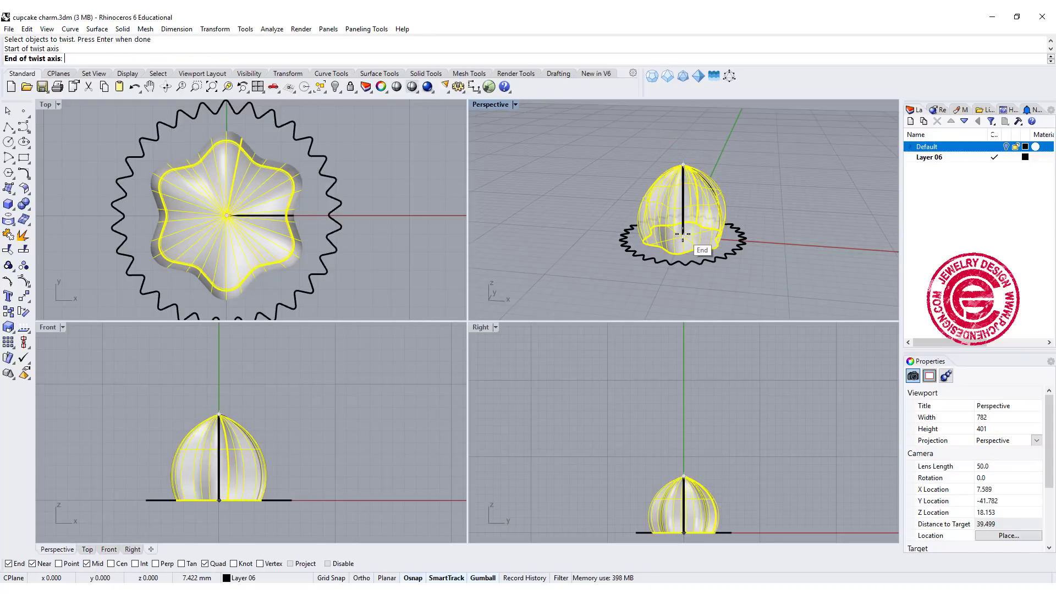
left_click(683, 234)
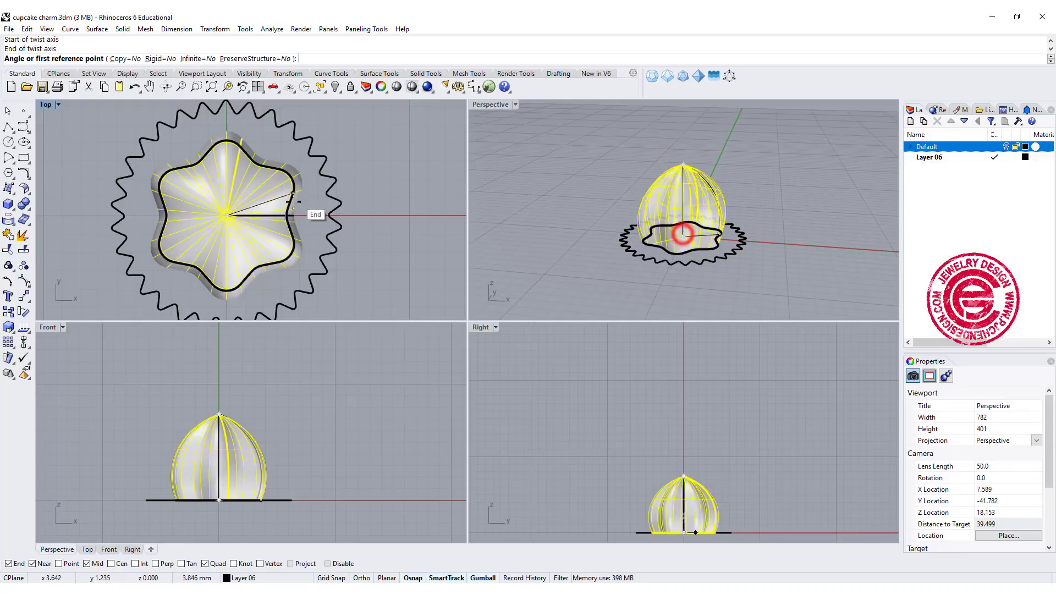
left_click(389, 215)
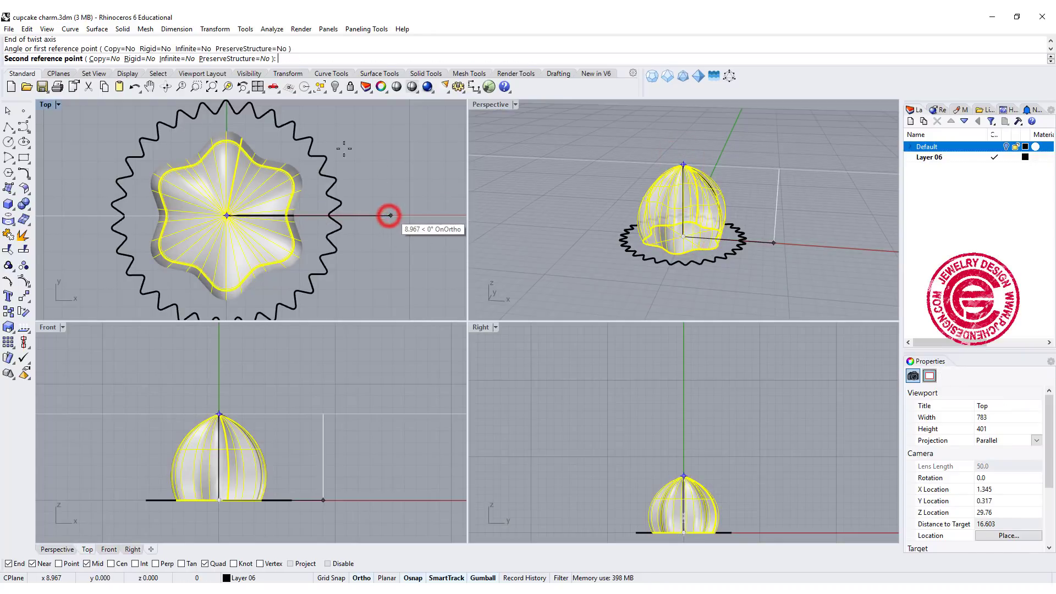
key("shift")
left_click(63, 211)
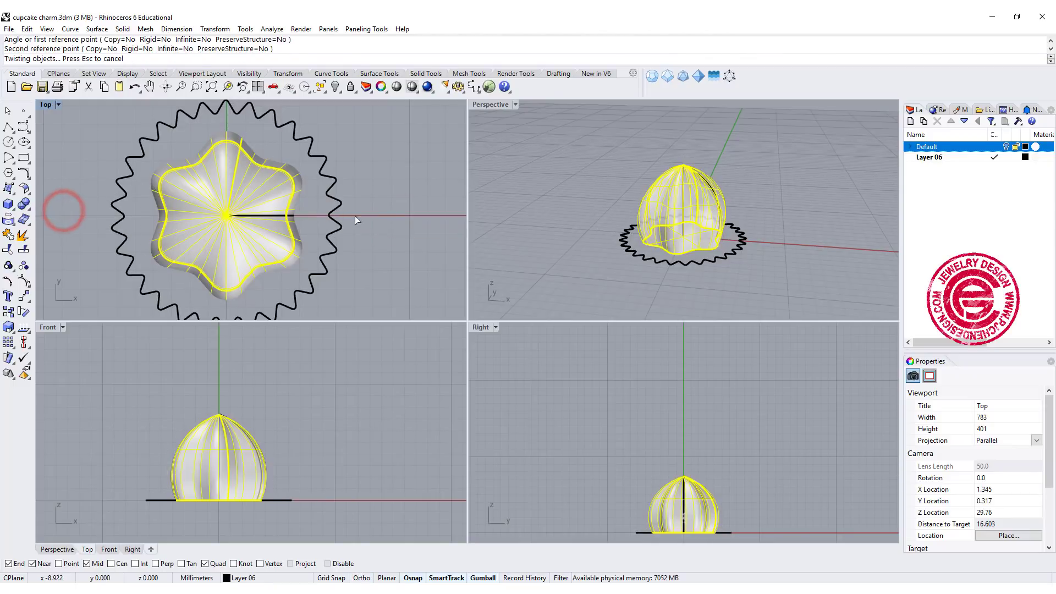
left_click(573, 219)
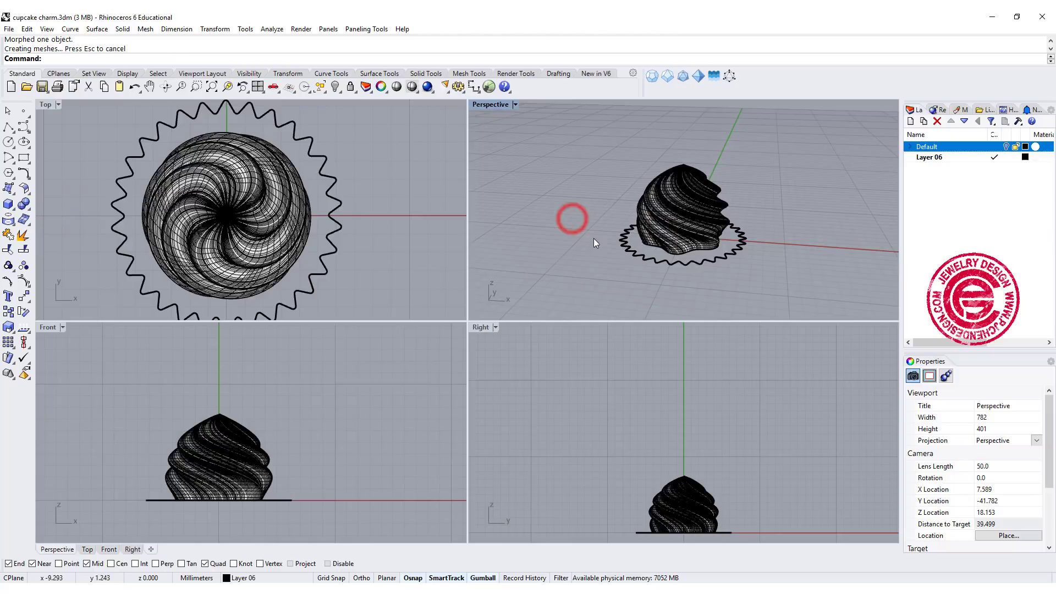
Step: Show the hidden wrapper objects again
right_click_drag(594, 242, 688, 209)
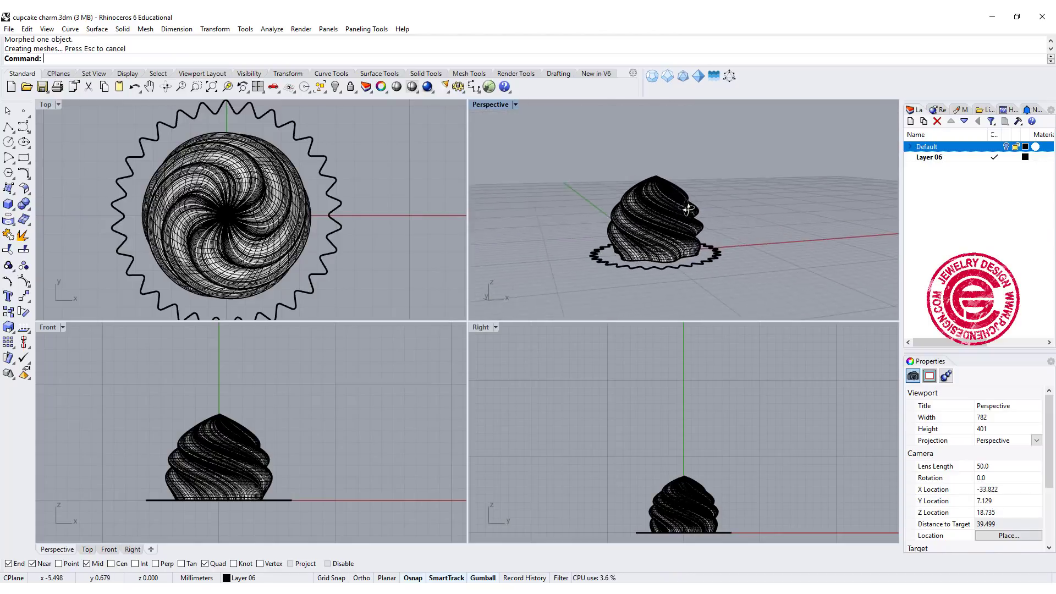
scroll(715, 221, "up", 5)
scroll(229, 440, "down", 2)
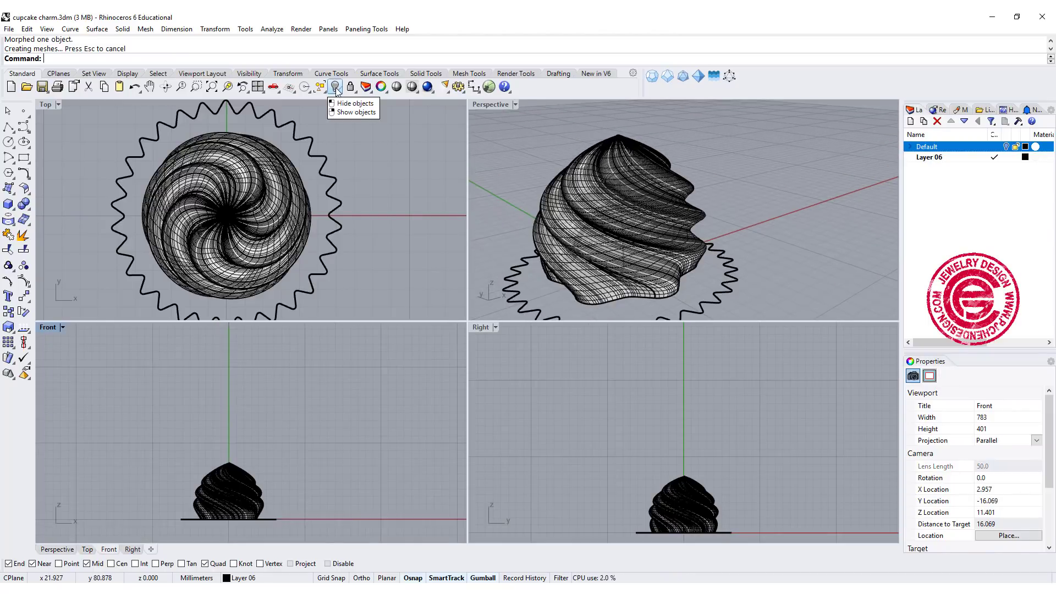
right_click(336, 88)
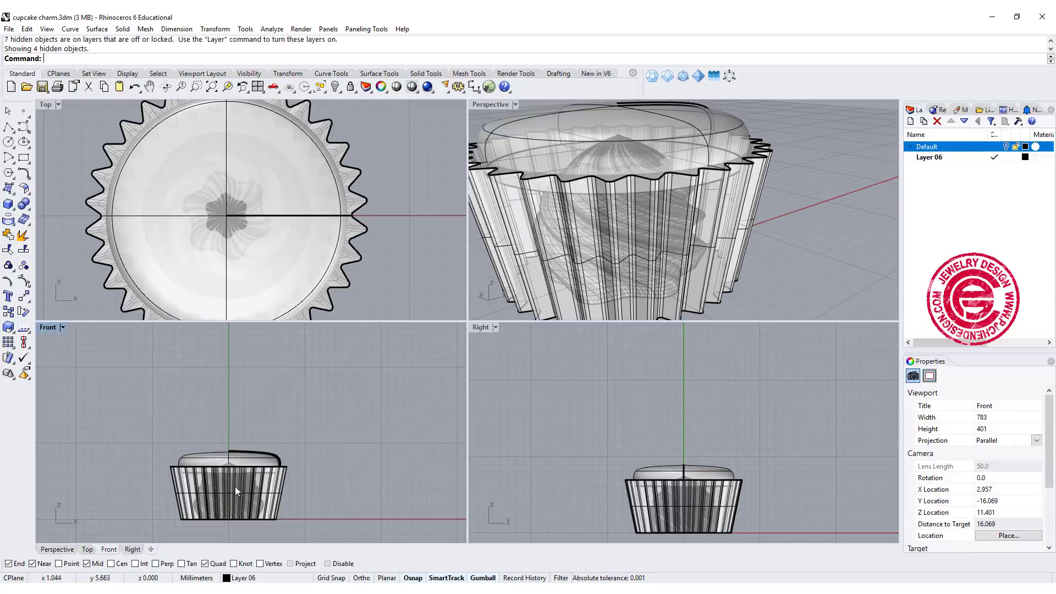
Step: Raise the swirl frosting above the wrapper using the gumball Z arrow
scroll(256, 506, "up", 4)
left_click(269, 500)
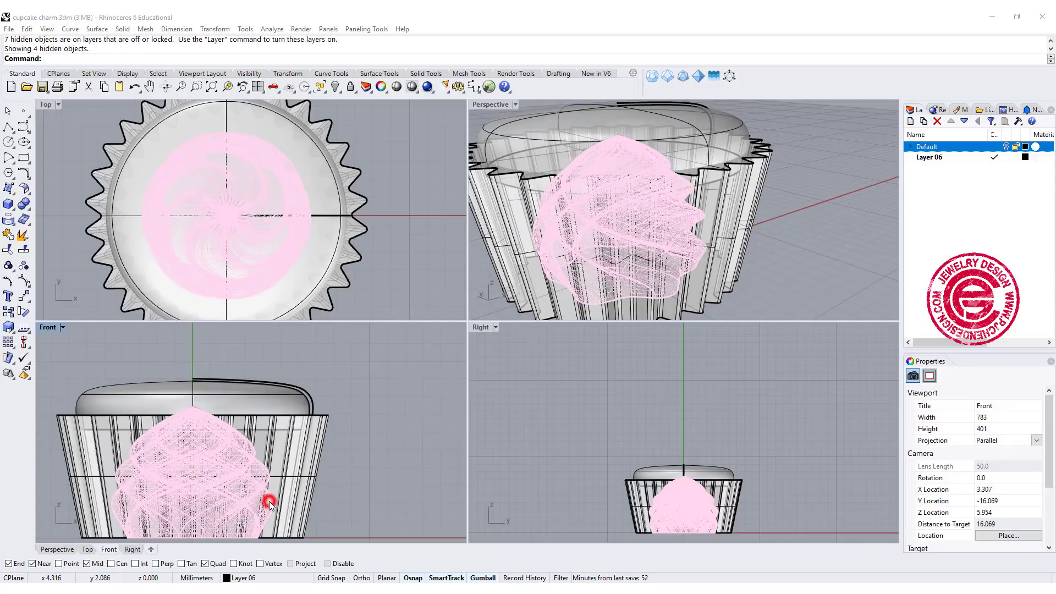
left_click(349, 531)
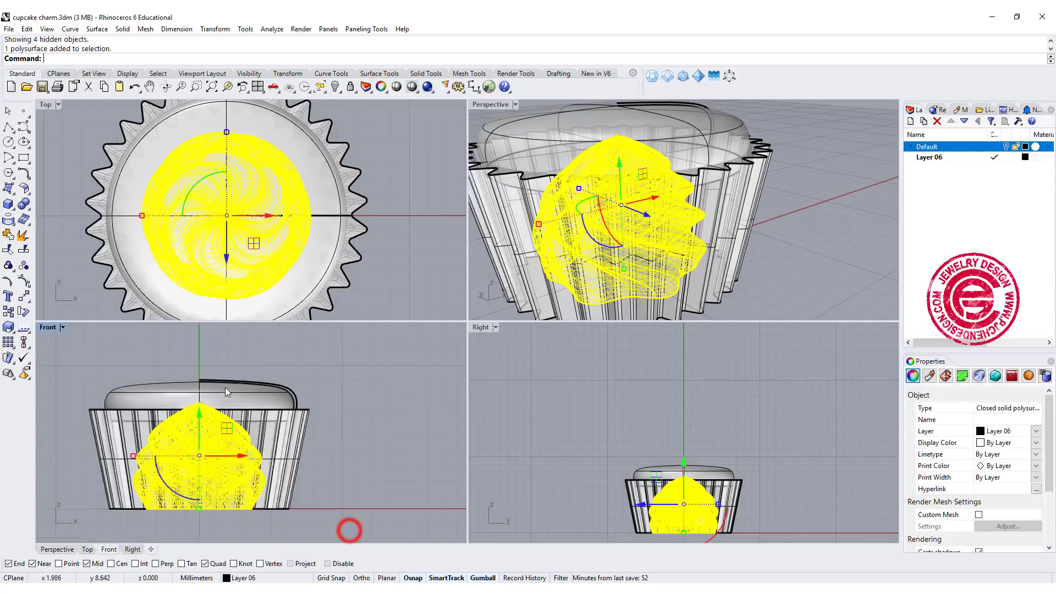
scroll(220, 418, "down", 2)
left_click_drag(204, 438, 217, 364)
left_click(354, 406)
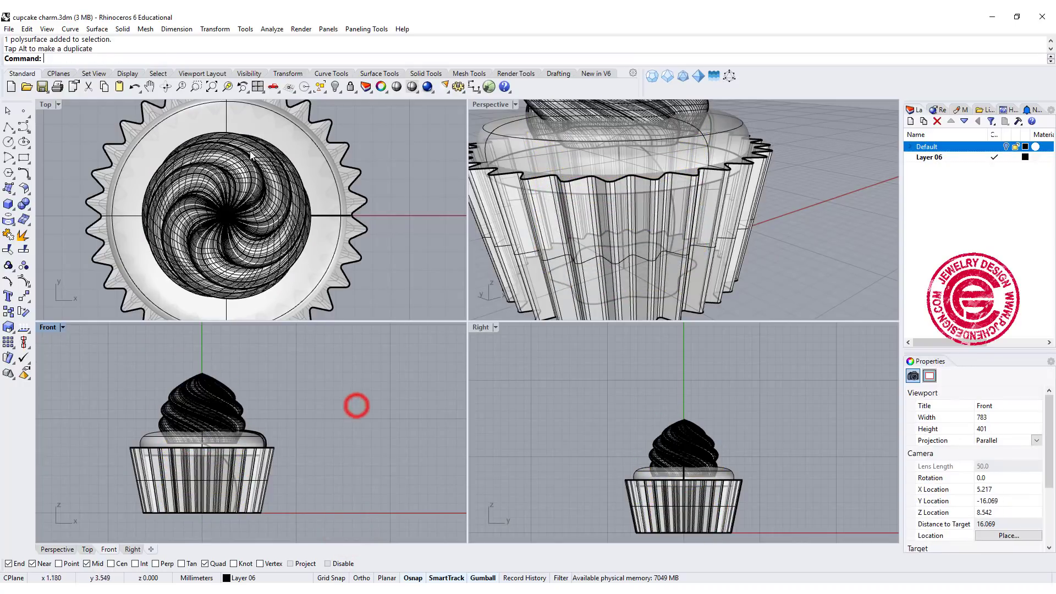
Step: Scale the frosting up with the gumball so it fits the wrapper top
scroll(333, 190, "up", 2)
scroll(697, 154, "down", 5)
right_click_drag(698, 154, 696, 187)
scroll(696, 187, "up", 3)
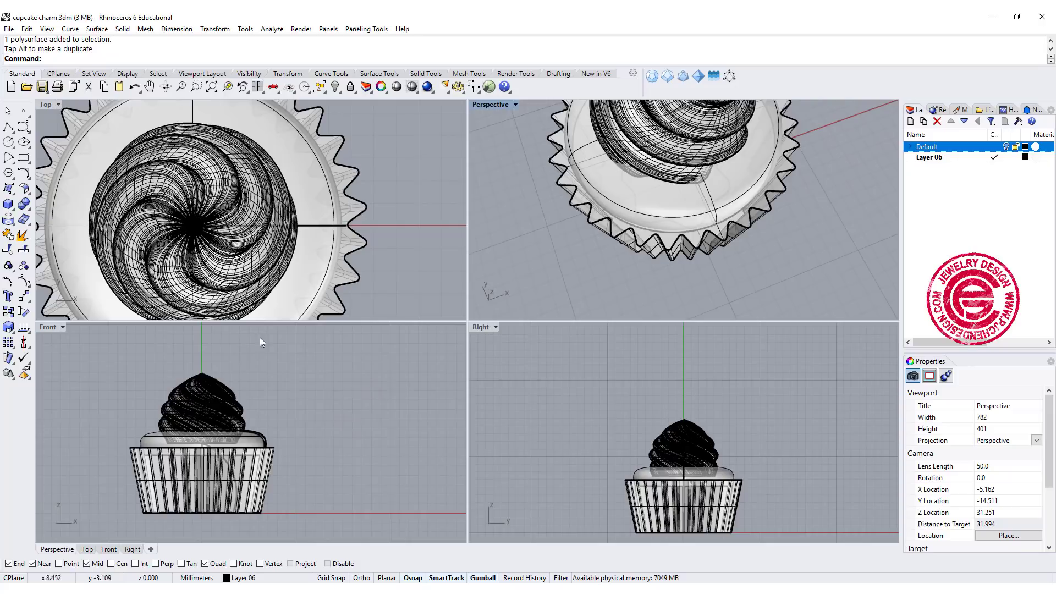
left_click(214, 407)
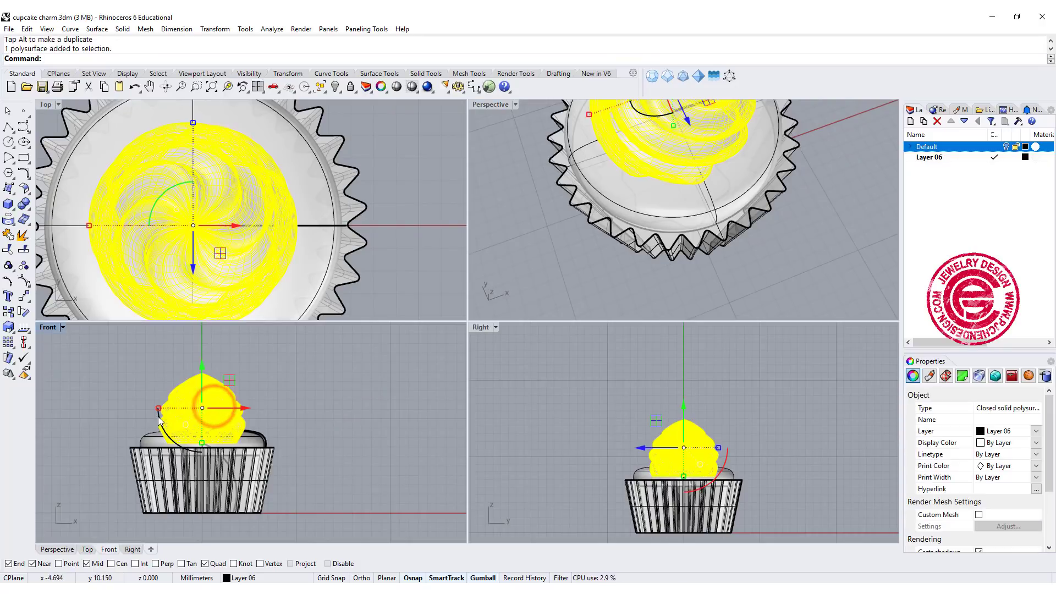
left_click_drag(158, 410, 145, 416)
left_click(371, 479)
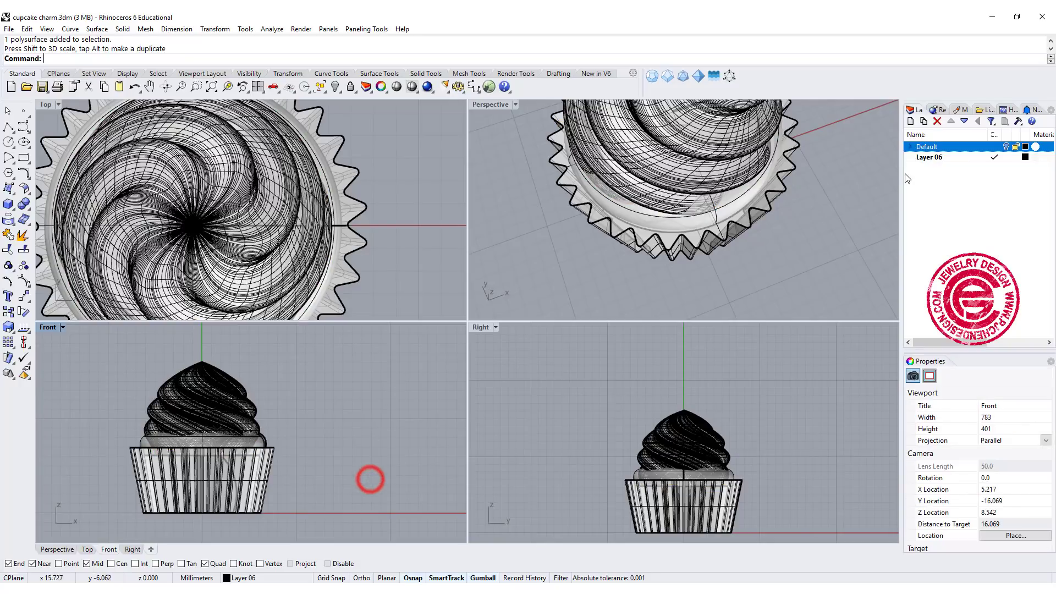
right_click_drag(715, 176, 773, 193)
Step: Alt-drag a copy of the bezel-set stone onto the cupcake, keeping the original beside it
left_click(195, 282)
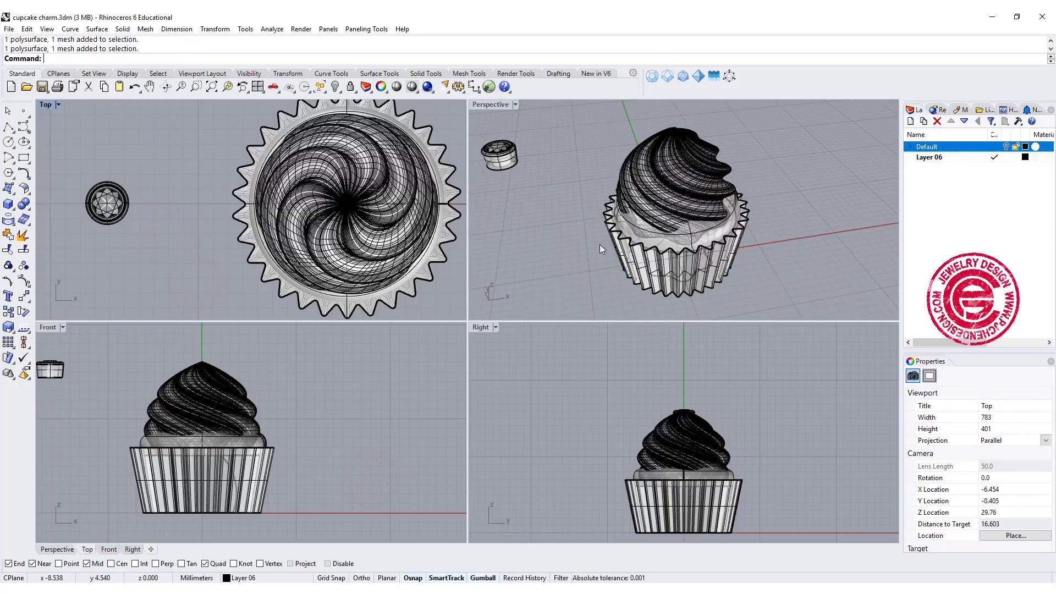
right_click_drag(599, 244, 499, 281)
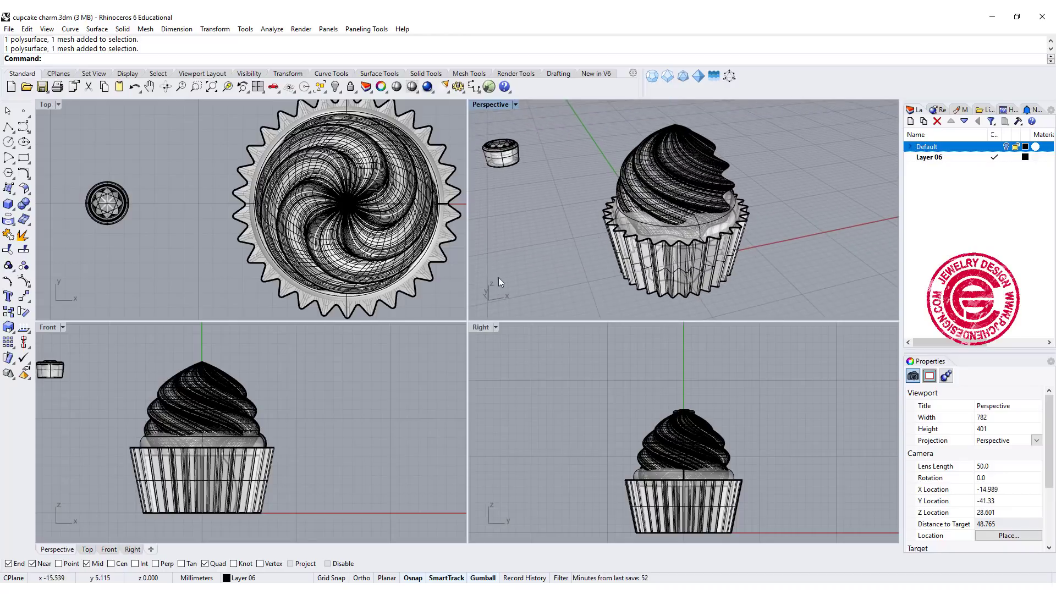
scroll(88, 385, "up", 3)
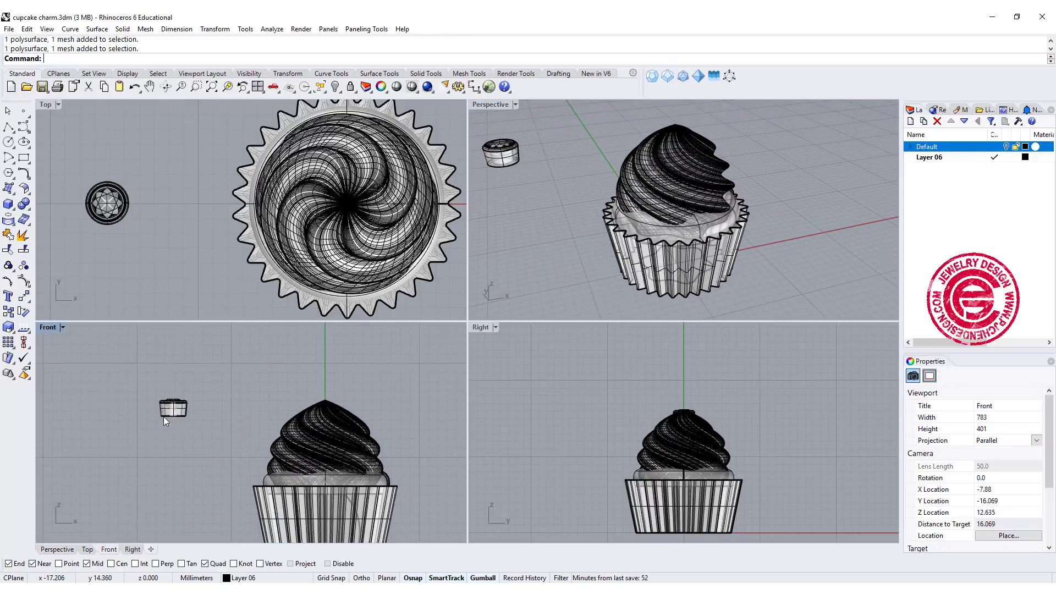
mouse_move(163, 417)
right_mouse_down()
mouse_move(198, 414)
mouse_move(166, 411)
right_mouse_up()
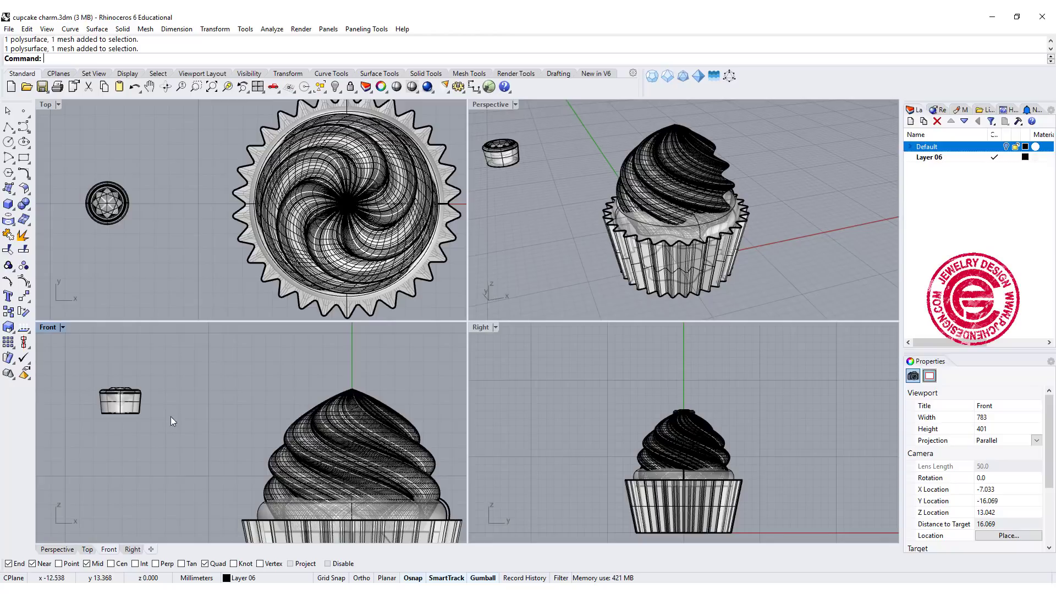
right_click_drag(501, 152, 637, 224, "shift")
scroll(635, 223, "up", 4)
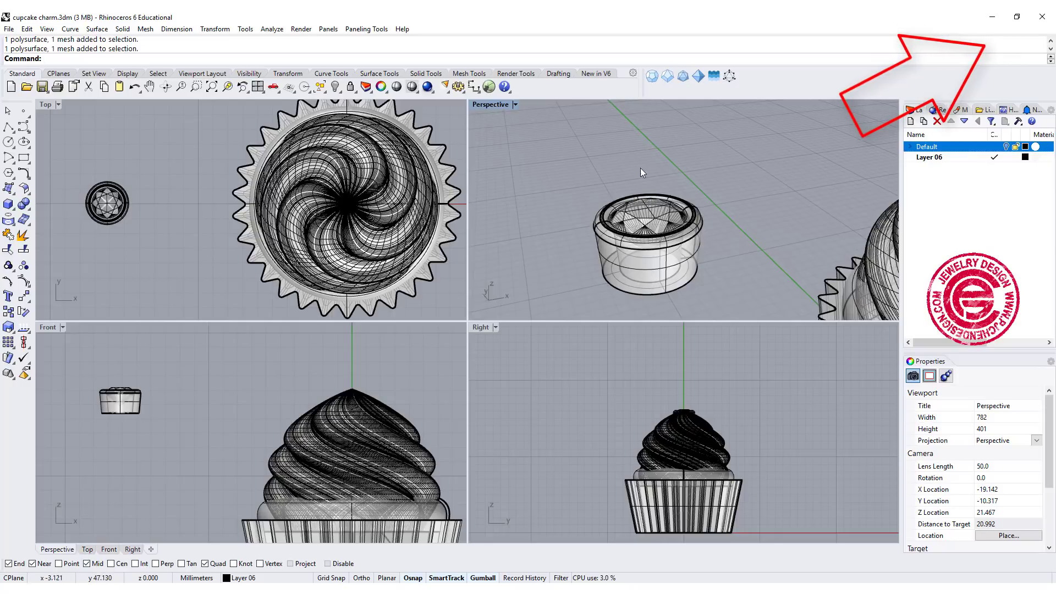
scroll(644, 229, "down", 2)
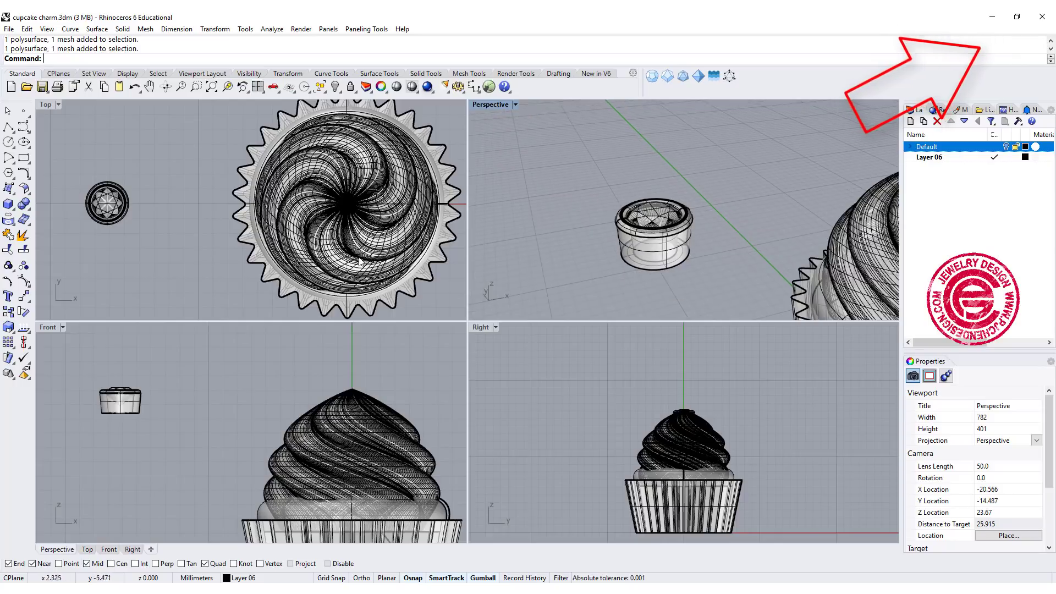
scroll(121, 208, "up", 2)
right_click(167, 224)
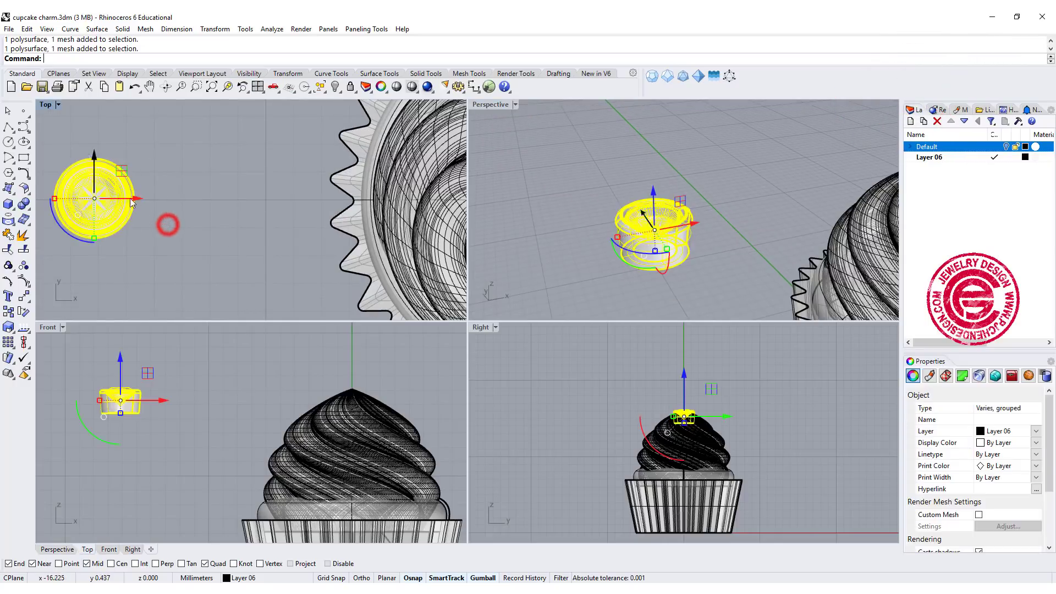
right_click_drag(167, 224, 182, 207)
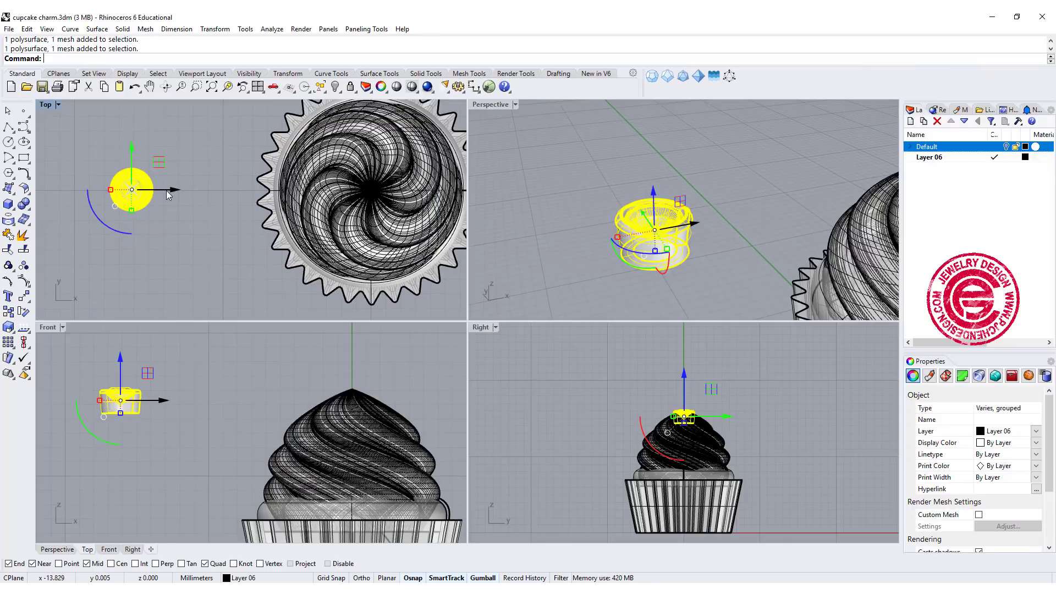
left_click_drag(161, 162, 341, 163)
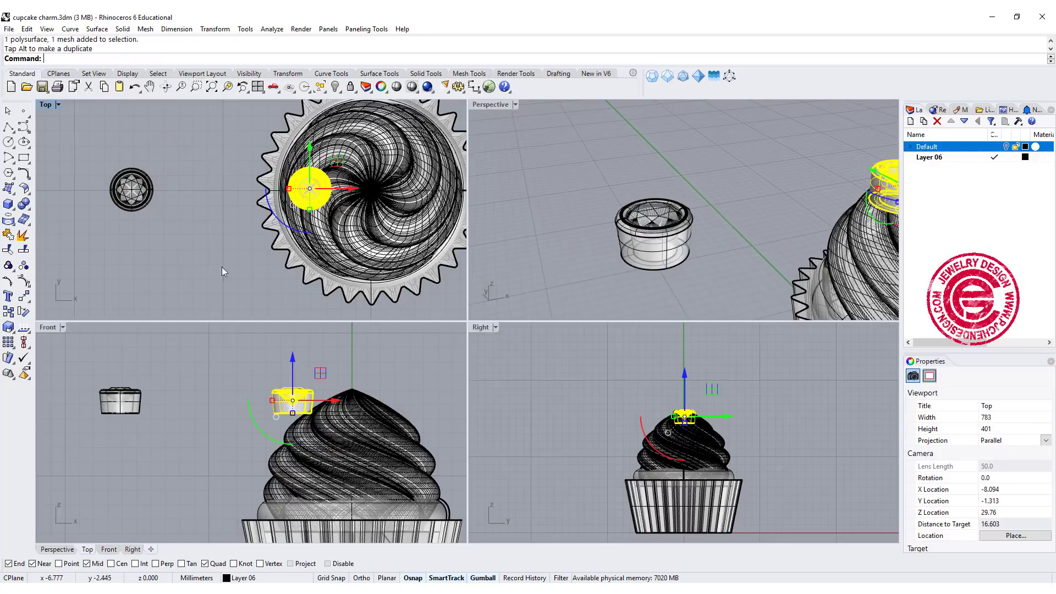
Step: Tilt the stone copy in Front view and lower it onto the frosting swirl
left_click(215, 270)
left_click(290, 408)
left_click_drag(259, 427, 279, 447)
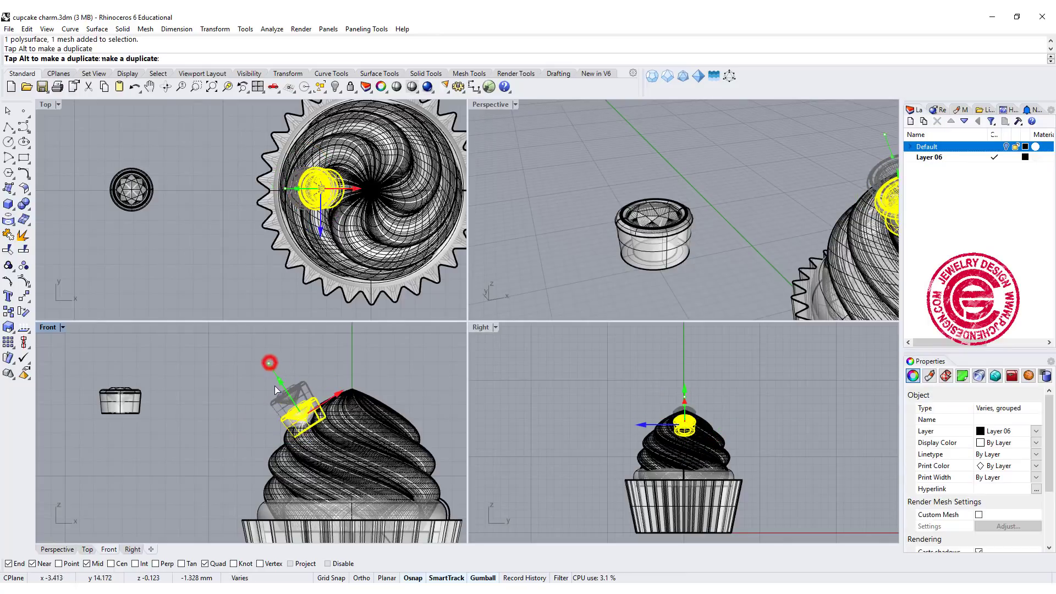
left_click_drag(269, 364, 278, 388)
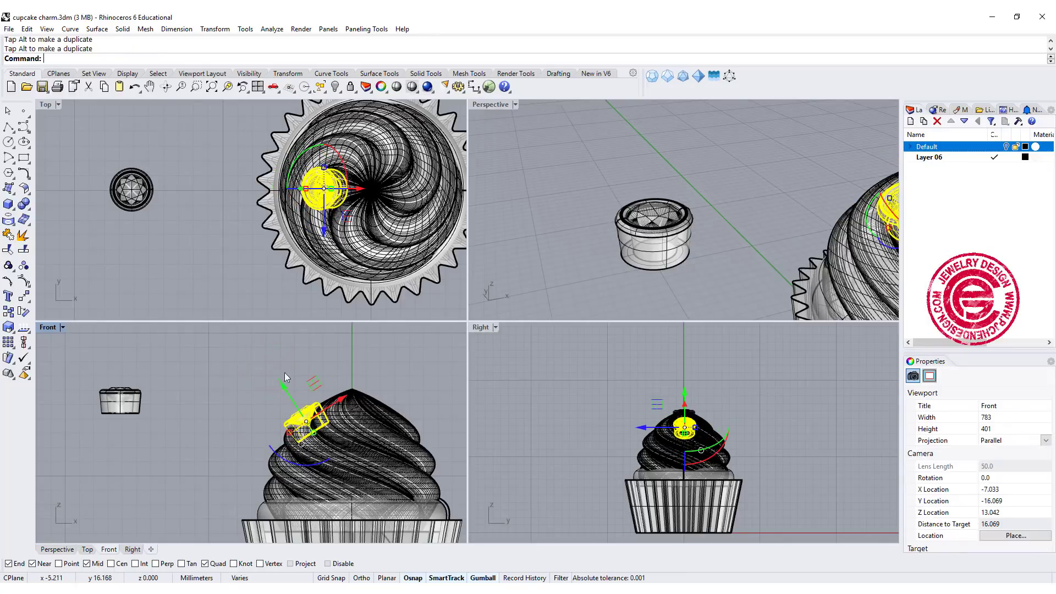
scroll(297, 427, "up", 3)
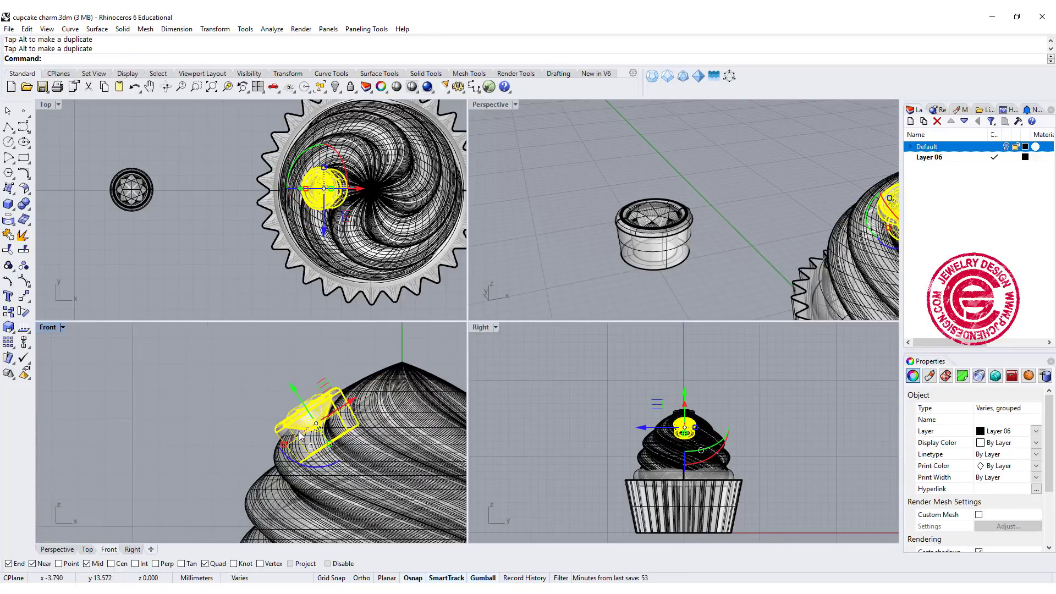
left_click_drag(286, 446, 294, 389)
left_click(187, 403)
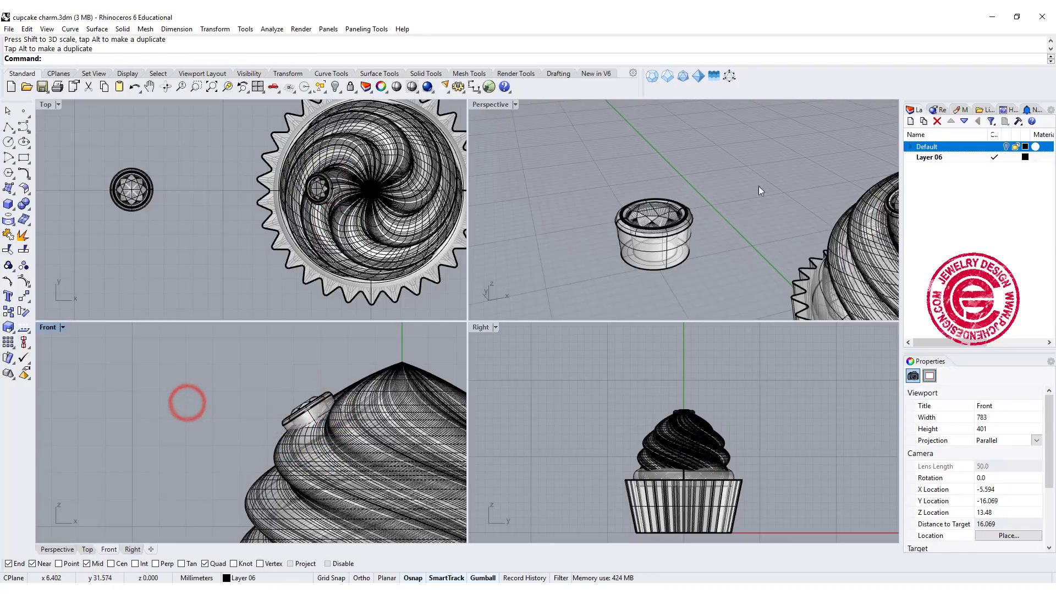
right_click_drag(759, 186, 696, 201)
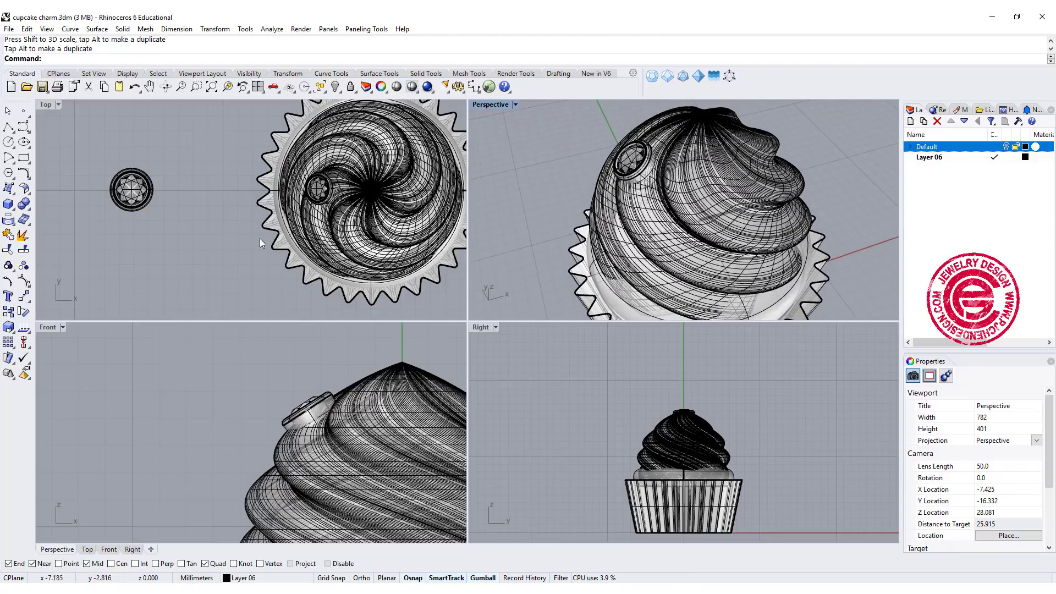
right_click_drag(287, 394, 110, 472)
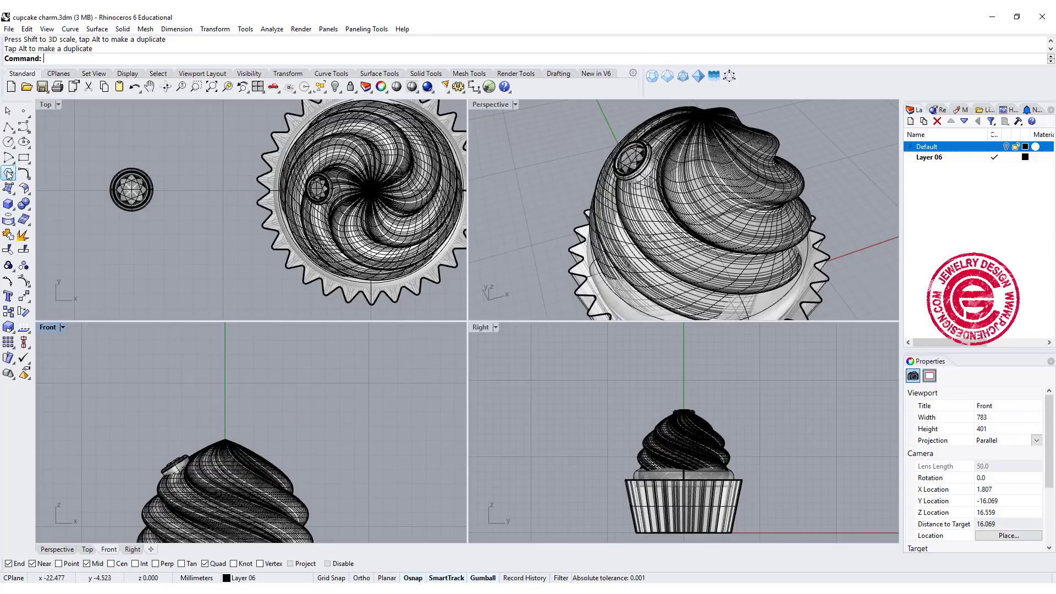
Step: Create an upright torus centred at the frosting tip in Front view, setting both radii
left_click(9, 208)
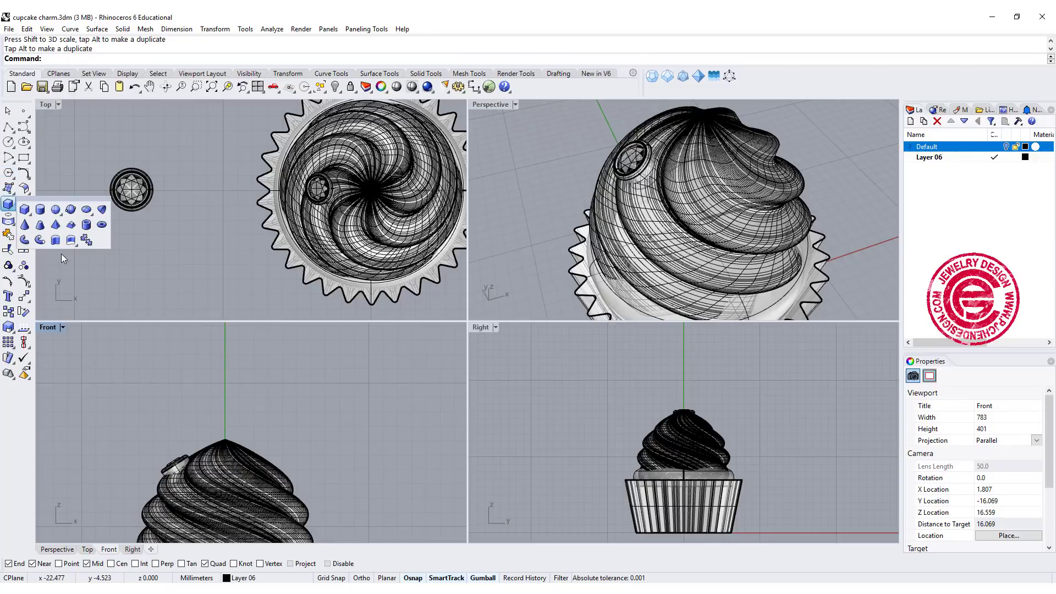
left_click(103, 225)
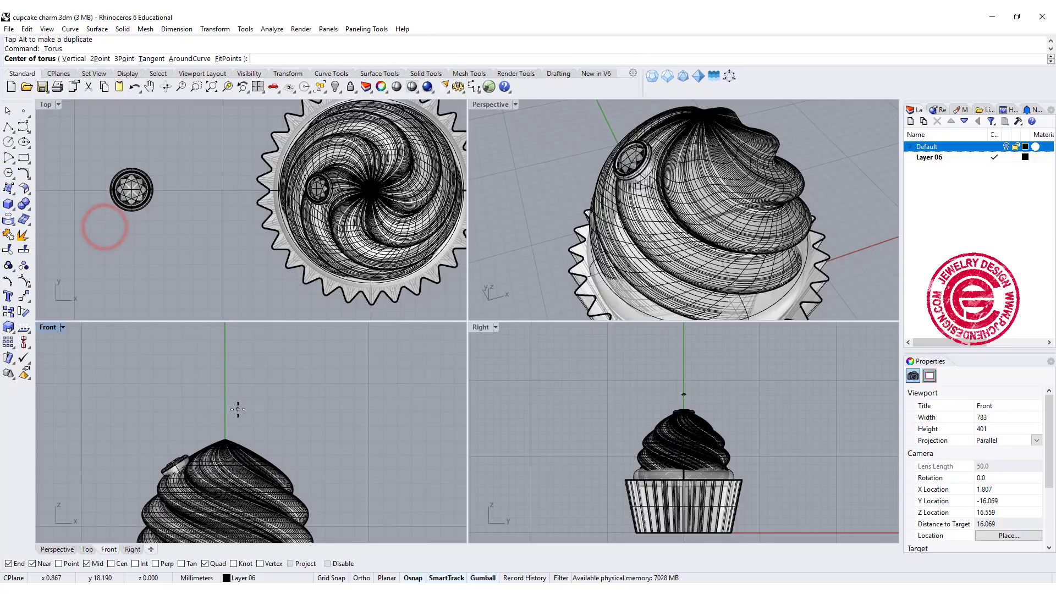
left_click(226, 437)
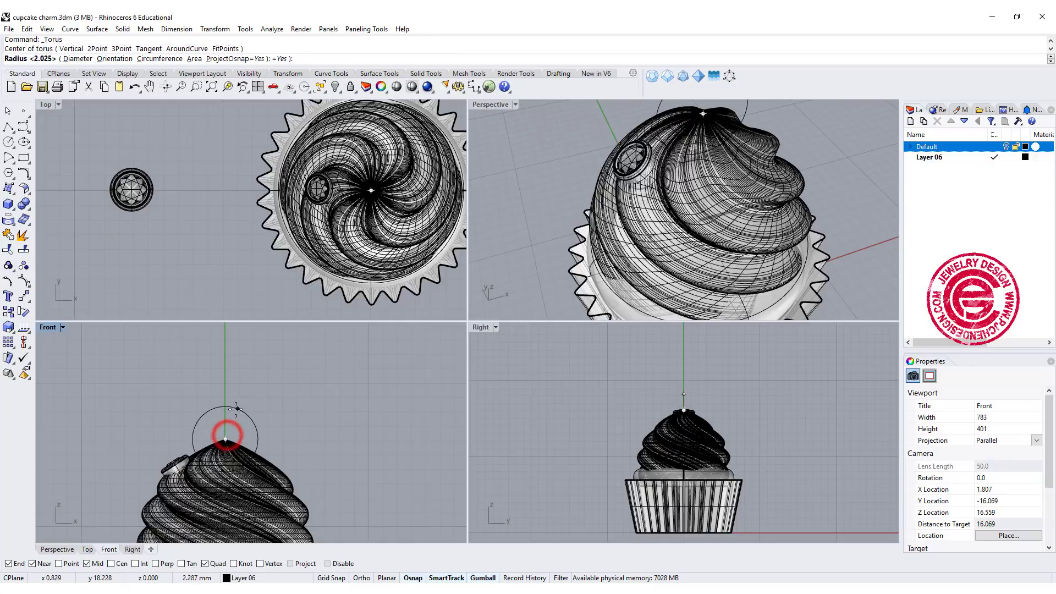
left_click(226, 400)
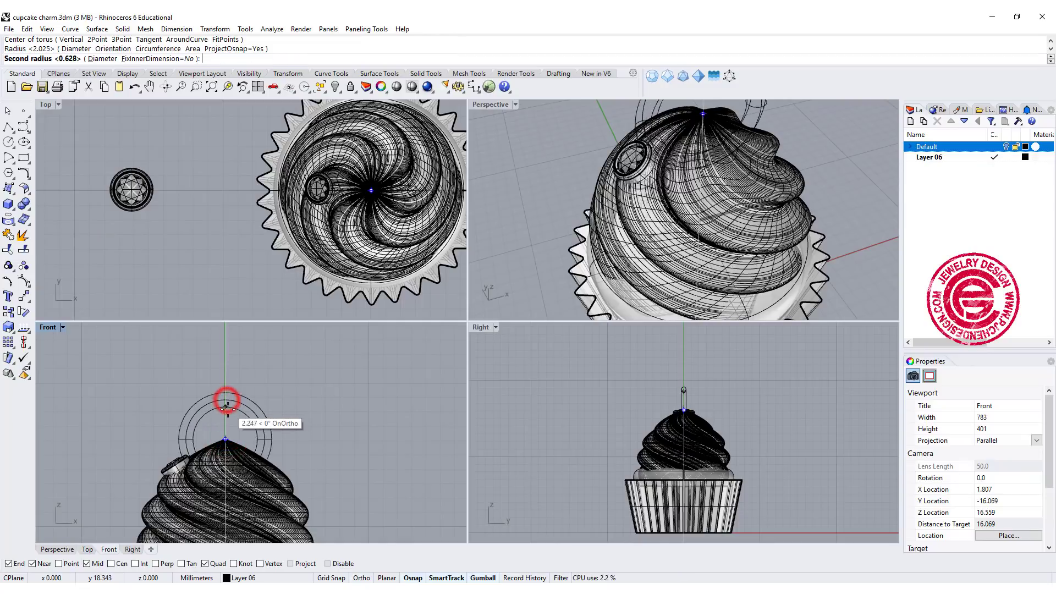
left_click(226, 410)
Step: Shrink the torus slightly and lower it onto the frosting tip with the gumball
scroll(225, 408, "down", 3)
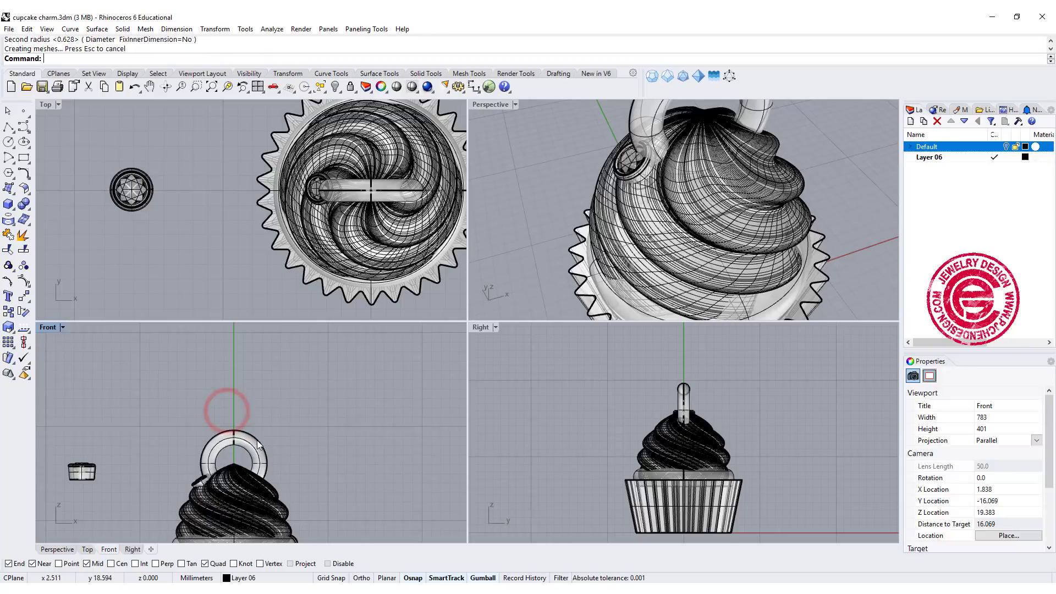
scroll(368, 410, "up", 3)
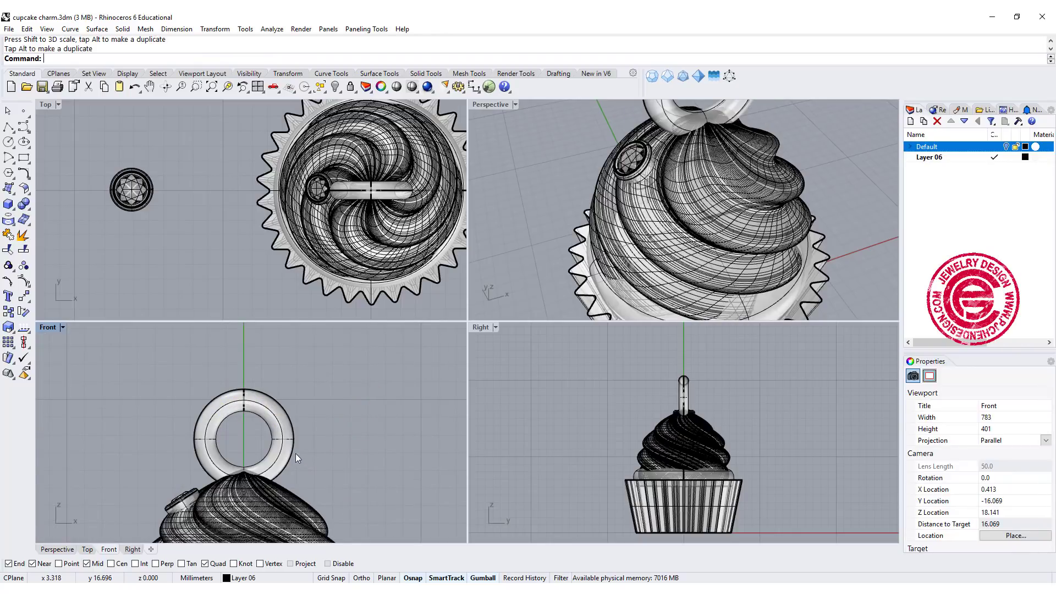
right_click_drag(296, 446, 284, 416)
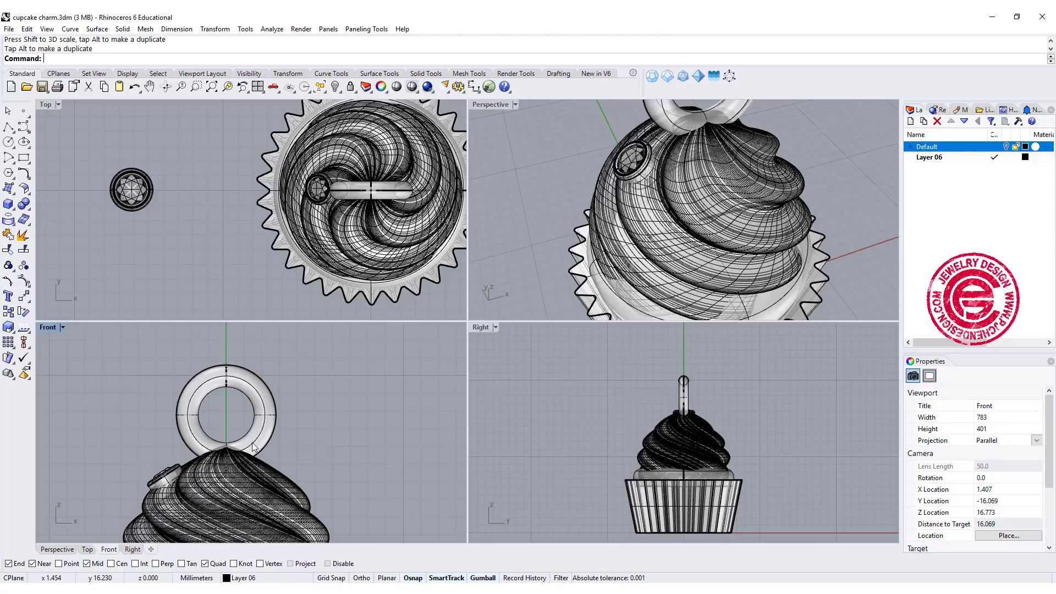
scroll(253, 400, "up", 1)
left_click(275, 421)
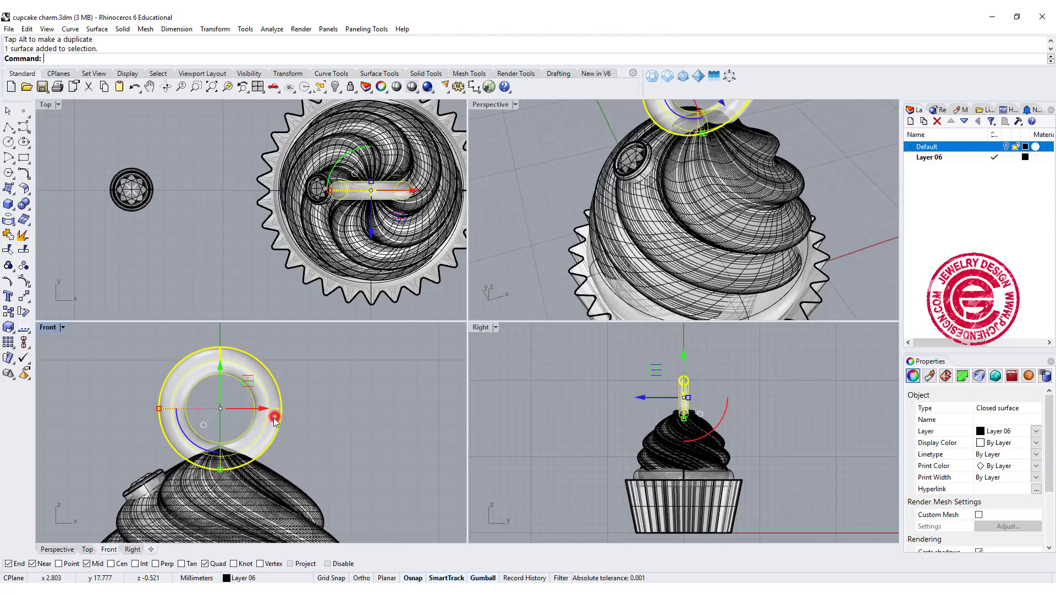
left_click_drag(159, 408, 166, 408)
left_click_drag(223, 372, 221, 377)
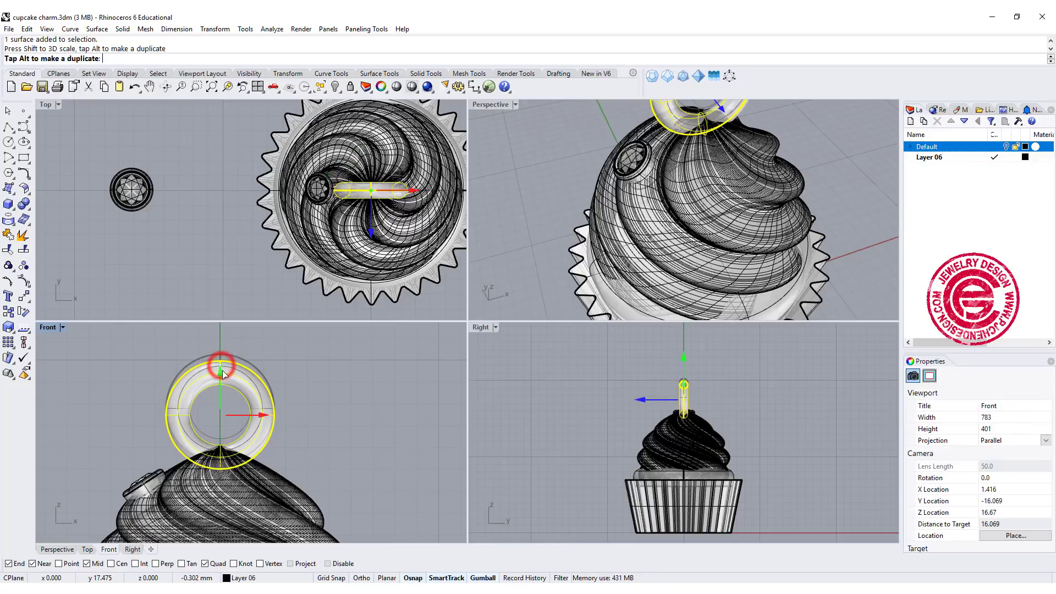
left_click(376, 434)
scroll(727, 183, "down", 5)
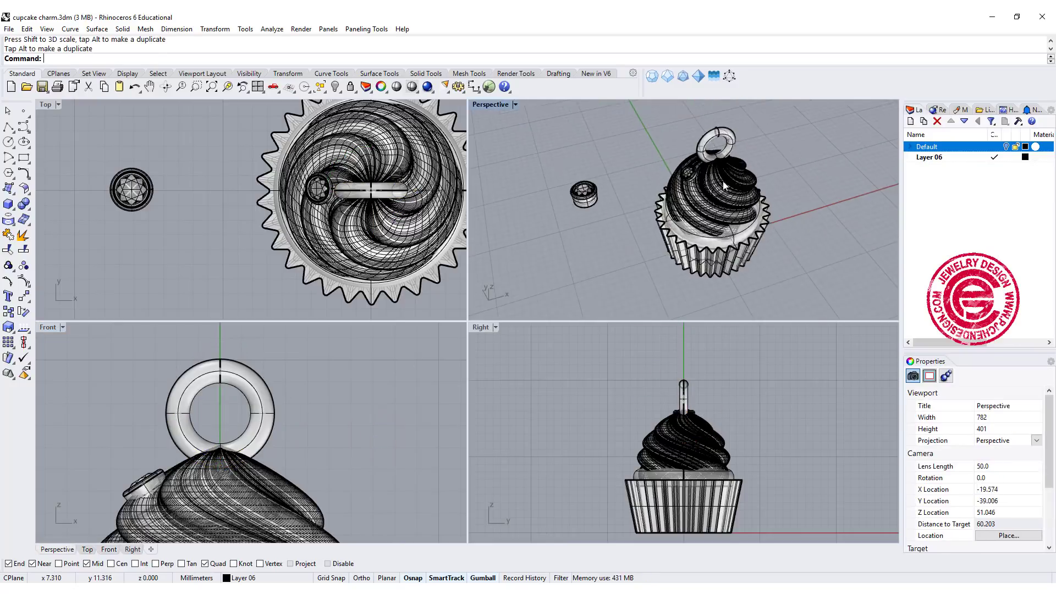
Step: Maximize the Perspective view and orbit to a higher angle around the finished charm
right_click_drag(727, 182, 526, 149)
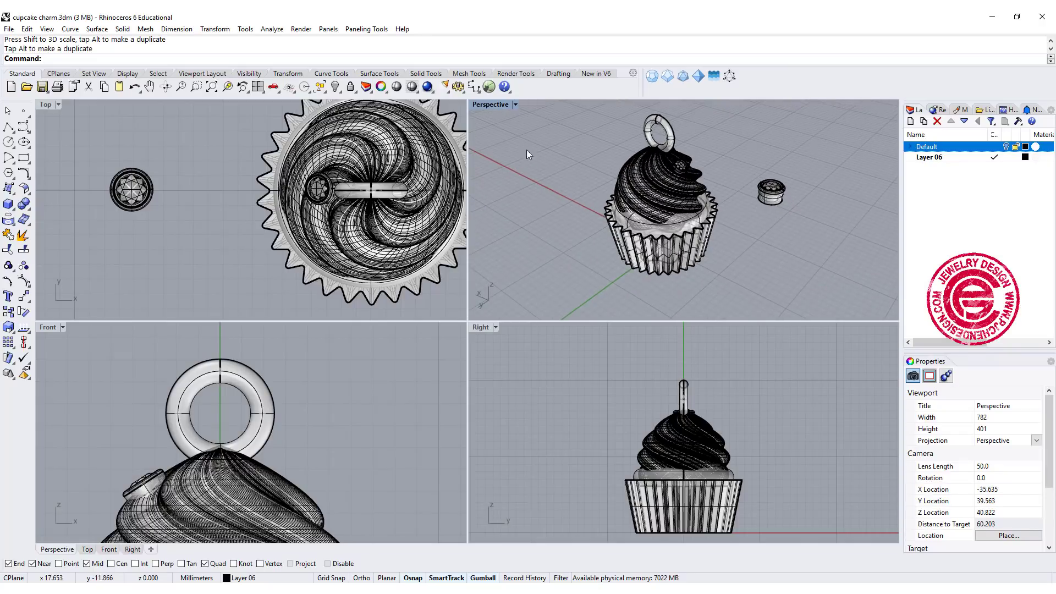
double_click(494, 104)
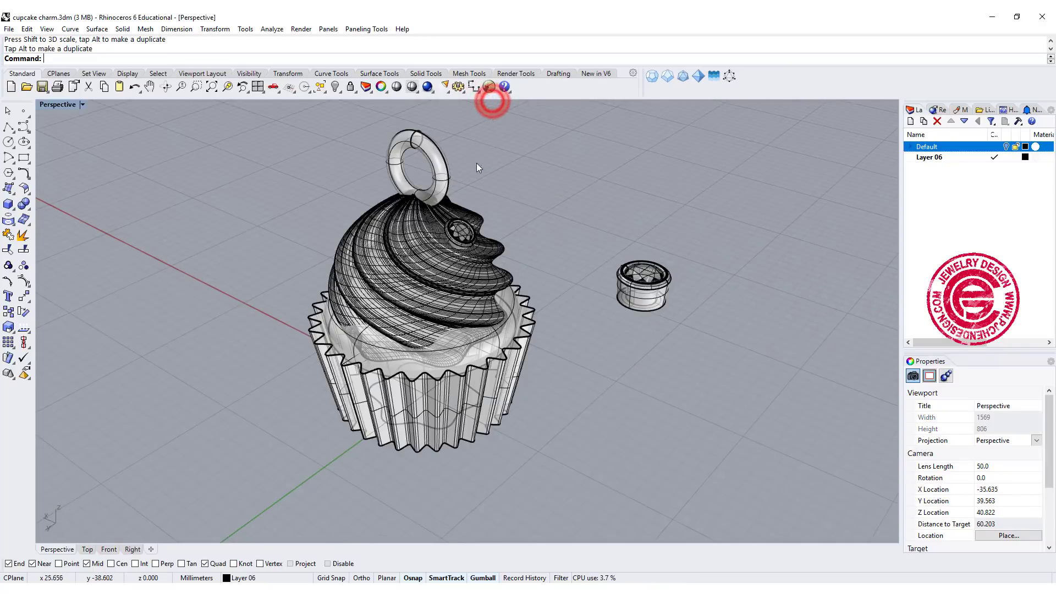
right_click_drag(477, 166, 589, 269)
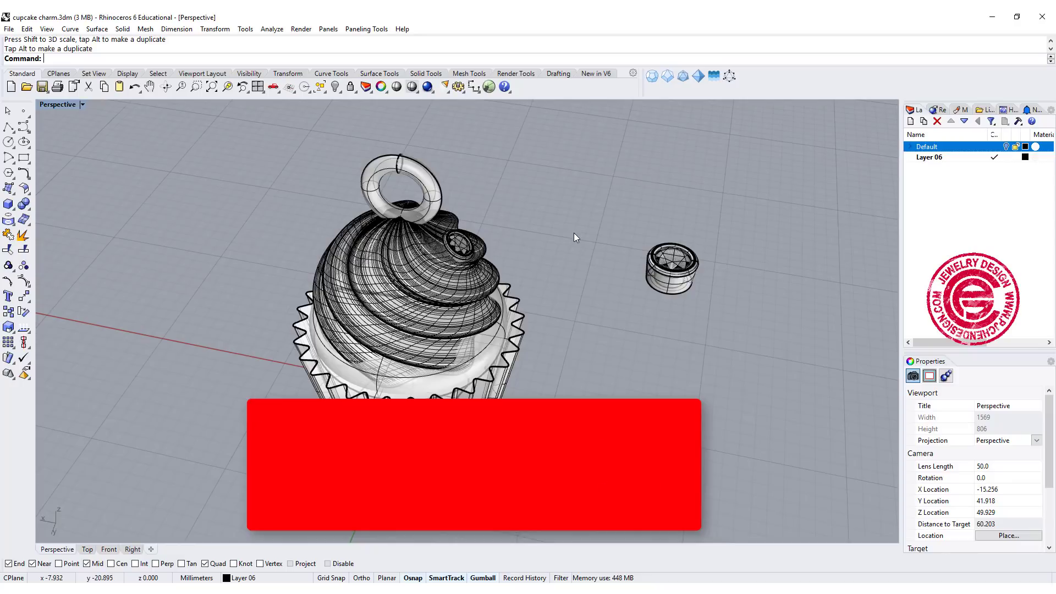
mouse_move(584, 230)
right_mouse_down()
mouse_move(463, 230)
mouse_move(580, 230)
right_mouse_up()
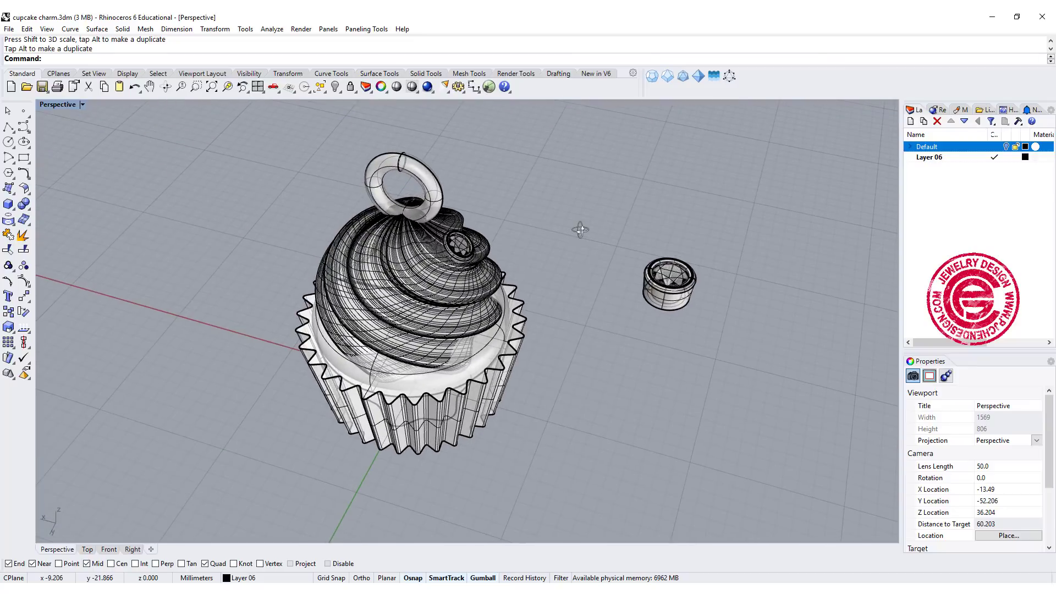